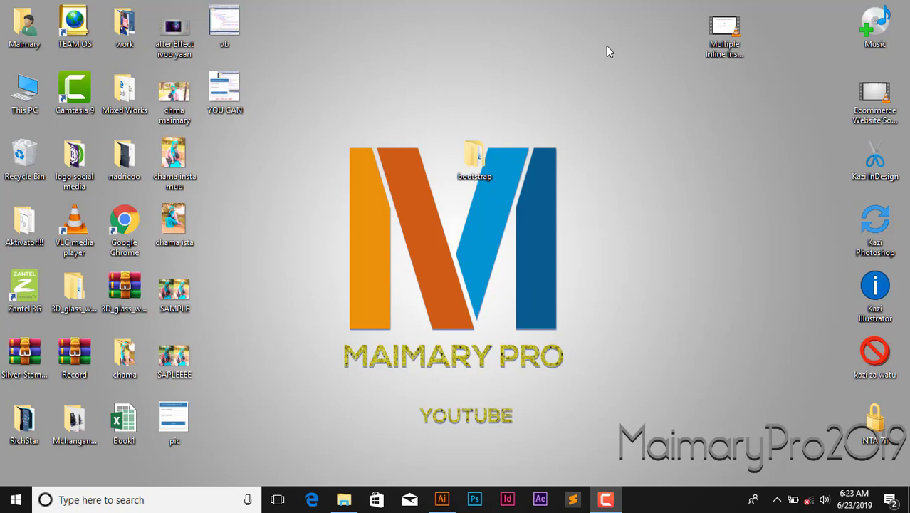
Refresh the desktop and bring up Illustrator's start screen listing recent files.
right_click(586, 61)
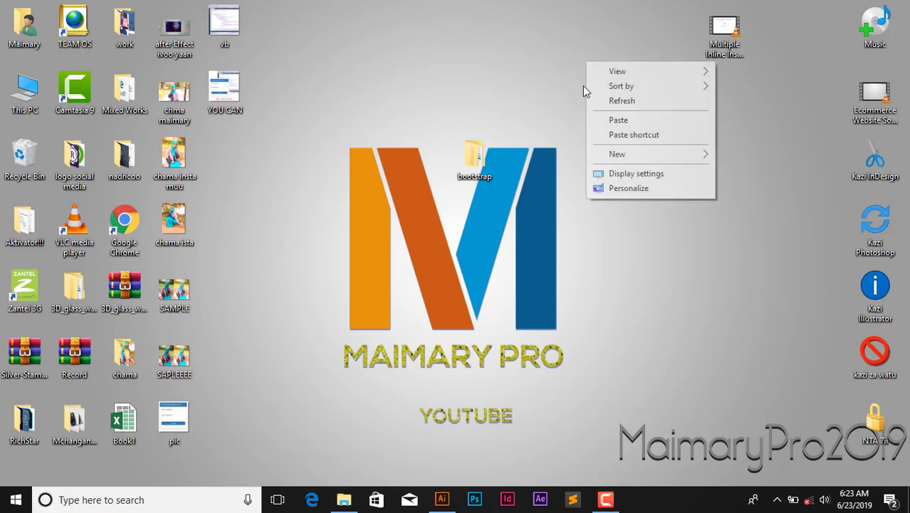
click(589, 102)
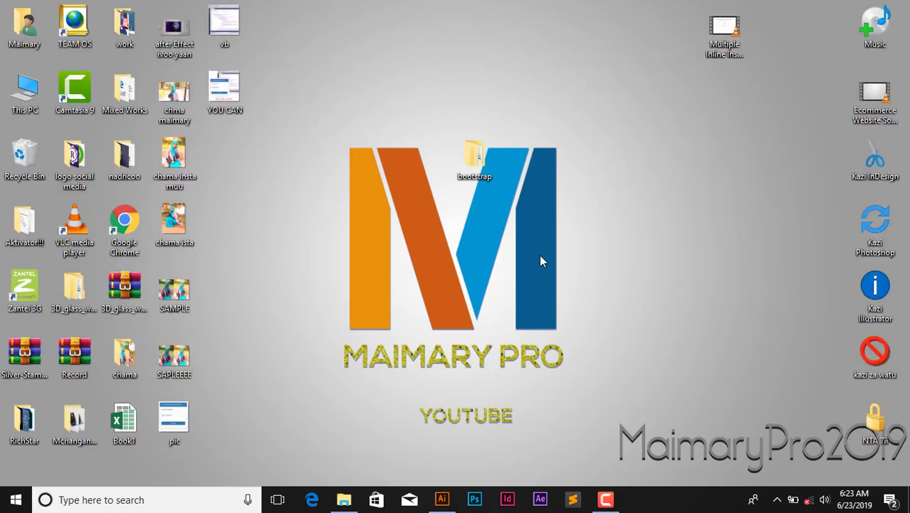
click(441, 500)
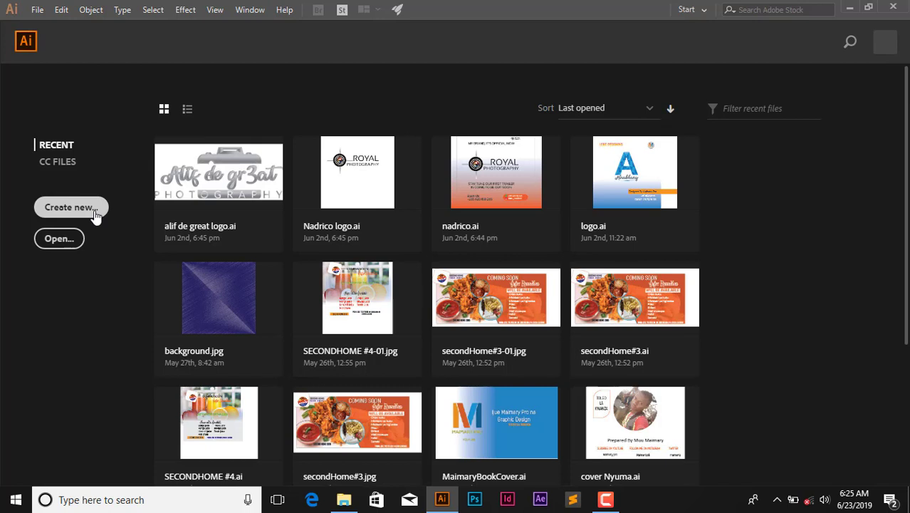
click(38, 11)
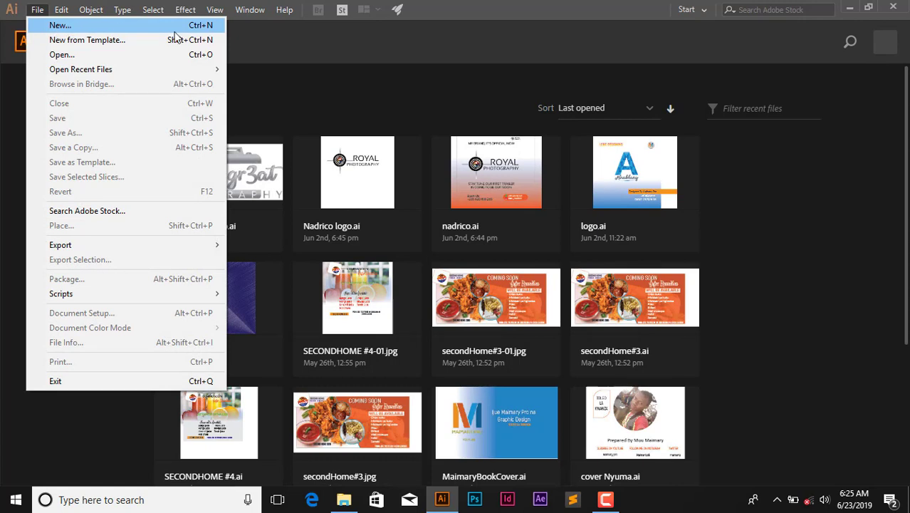
click(268, 38)
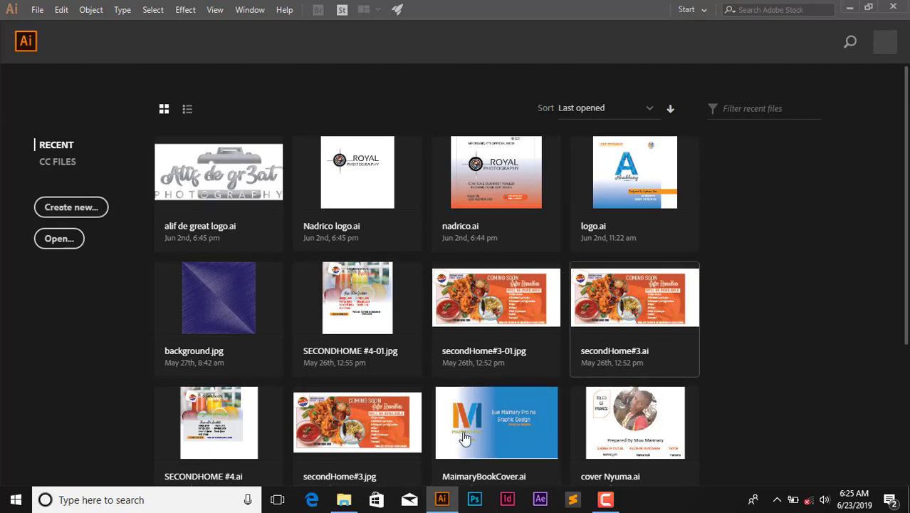
scroll(378, 228, down, 3)
scroll(385, 224, up, 3)
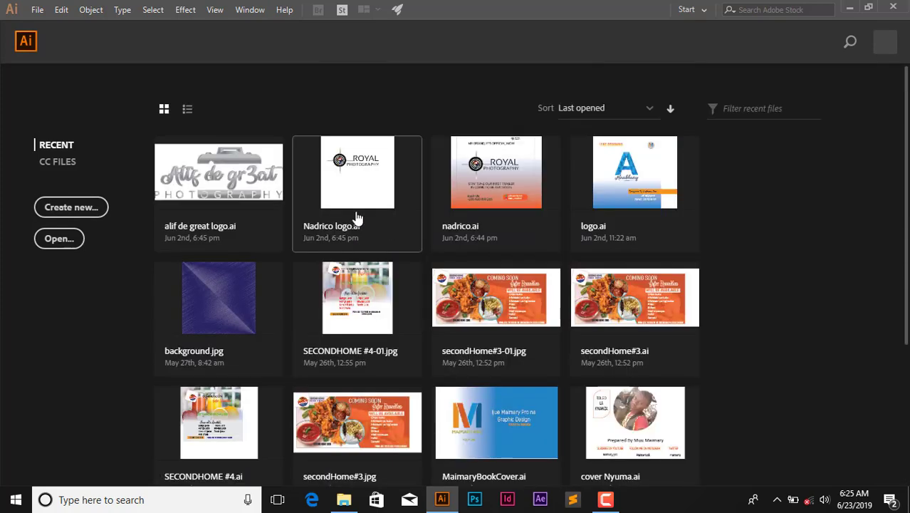
Open the New Document dialog on the Letter 792 × 612 pt preset with one artboard.
click(57, 211)
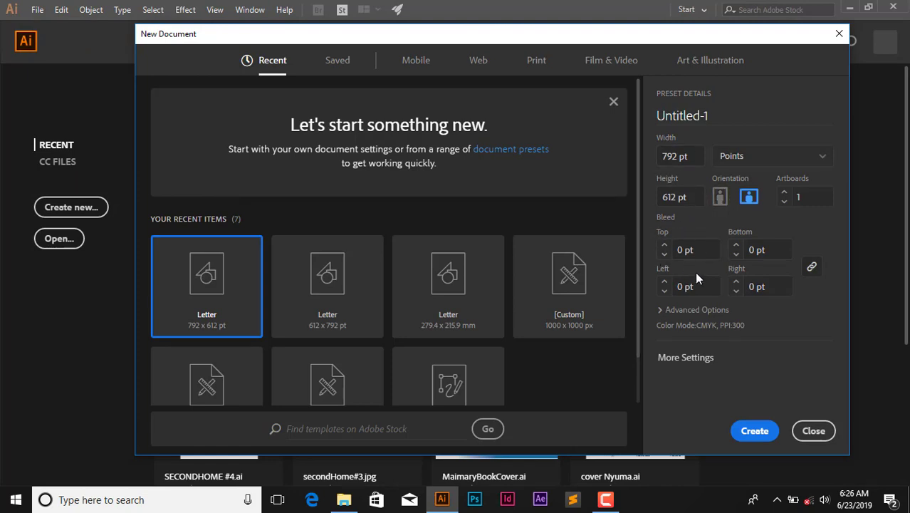
click(669, 156)
click(800, 159)
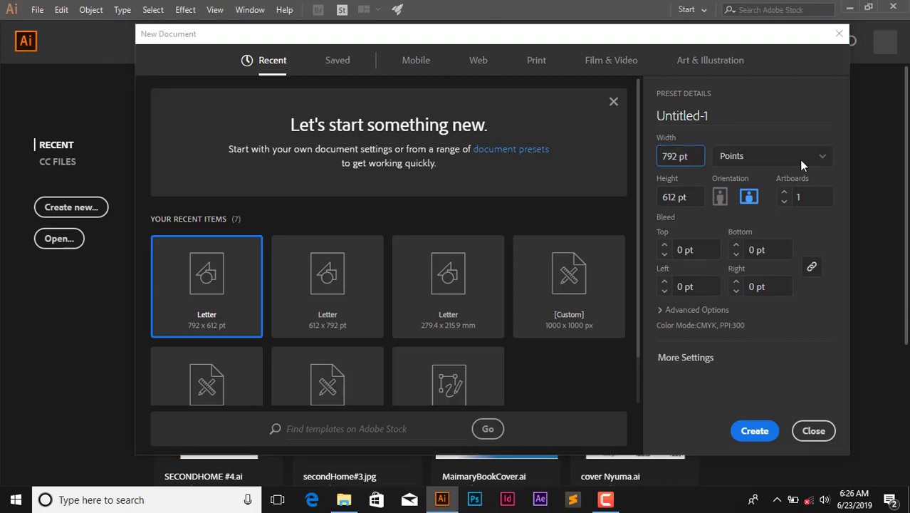
click(799, 159)
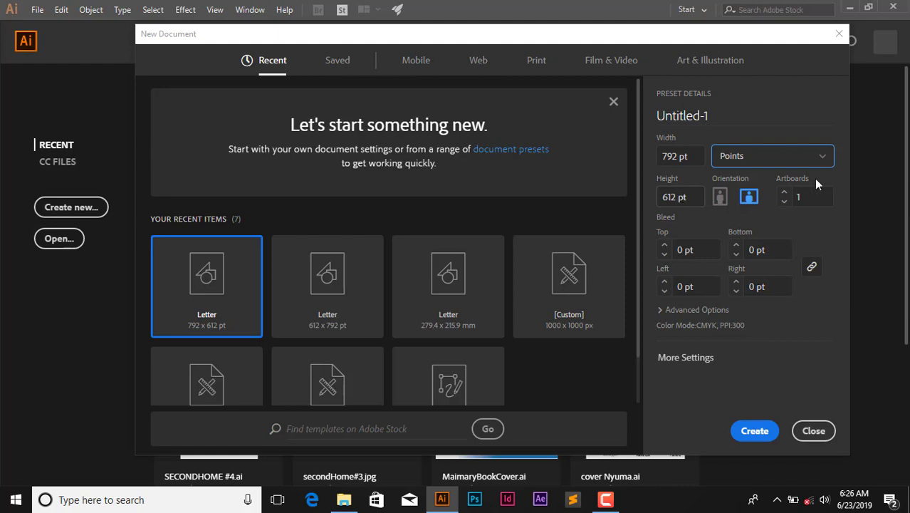
click(816, 198)
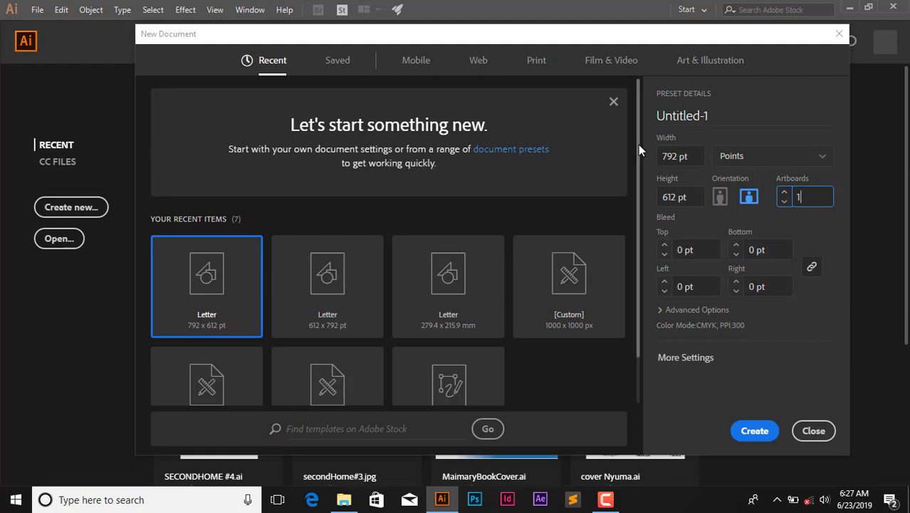
Switch the document units to Pixels and back, leaving them in Points.
click(828, 153)
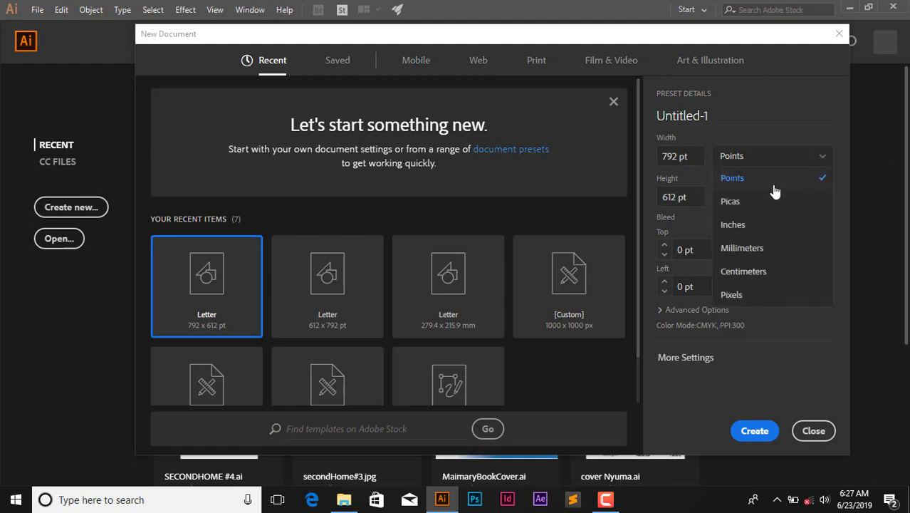
click(750, 296)
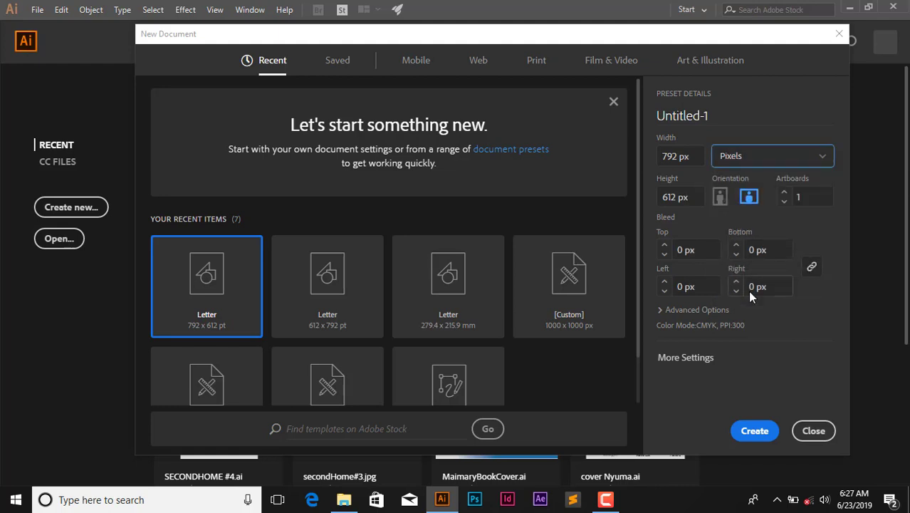
click(824, 155)
click(748, 176)
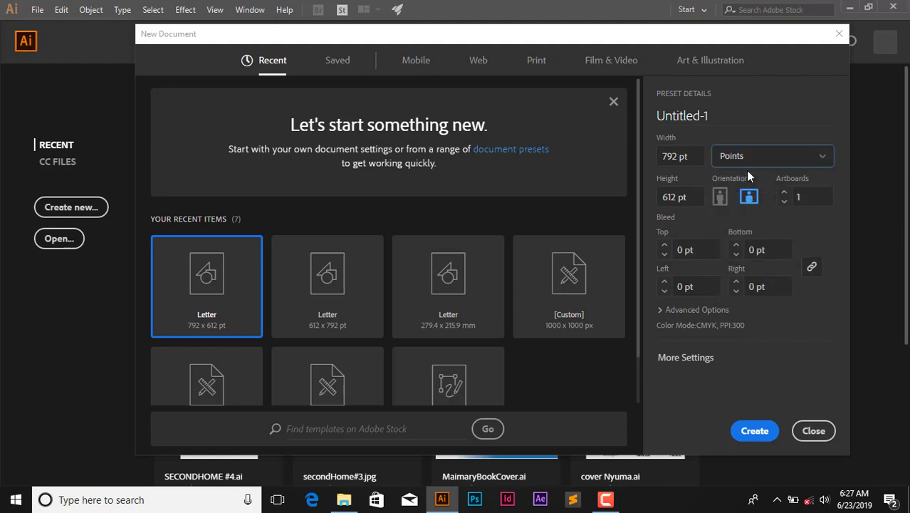
click(796, 155)
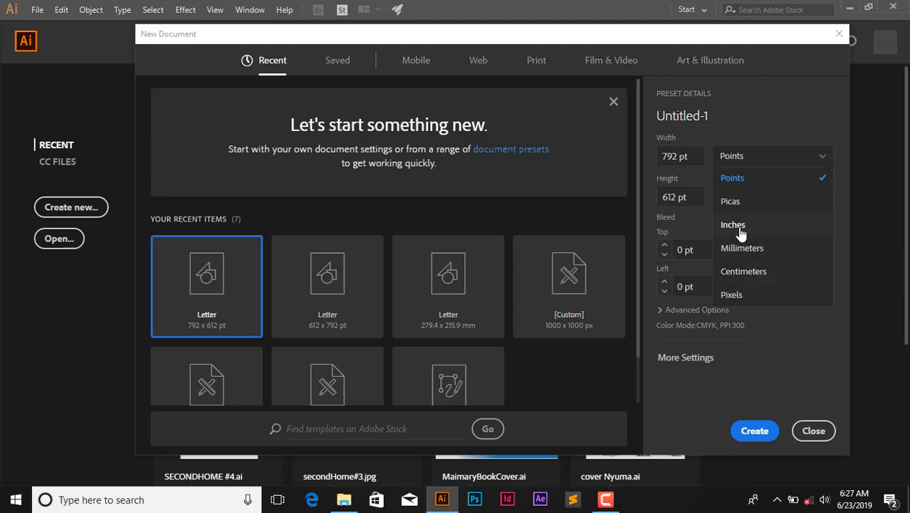
click(758, 119)
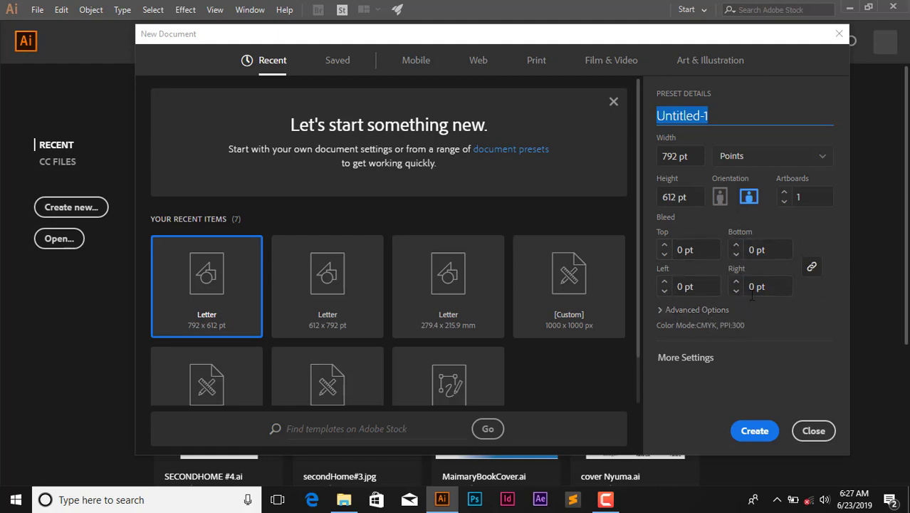
Expand Advanced Options and test linked and unlinked bleeds, returning all four to 0 pt.
click(661, 309)
scroll(662, 320, down, 2)
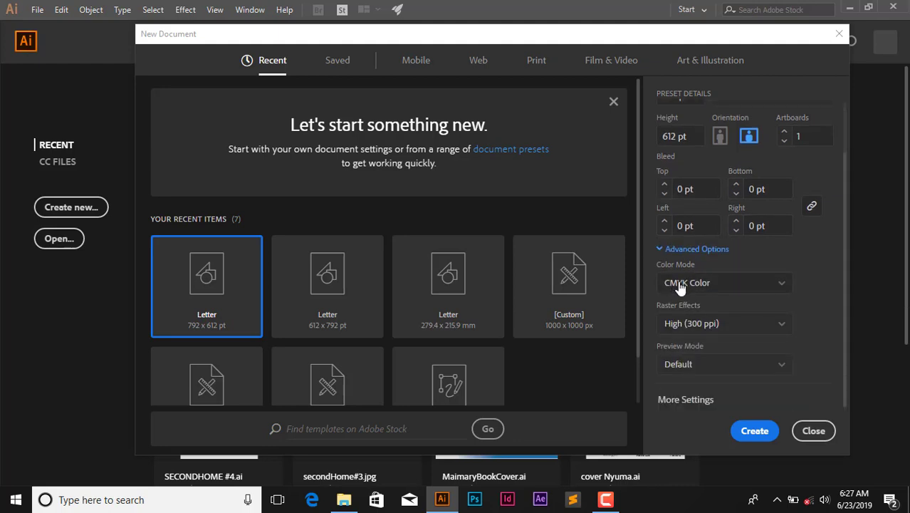
scroll(679, 285, up, 2)
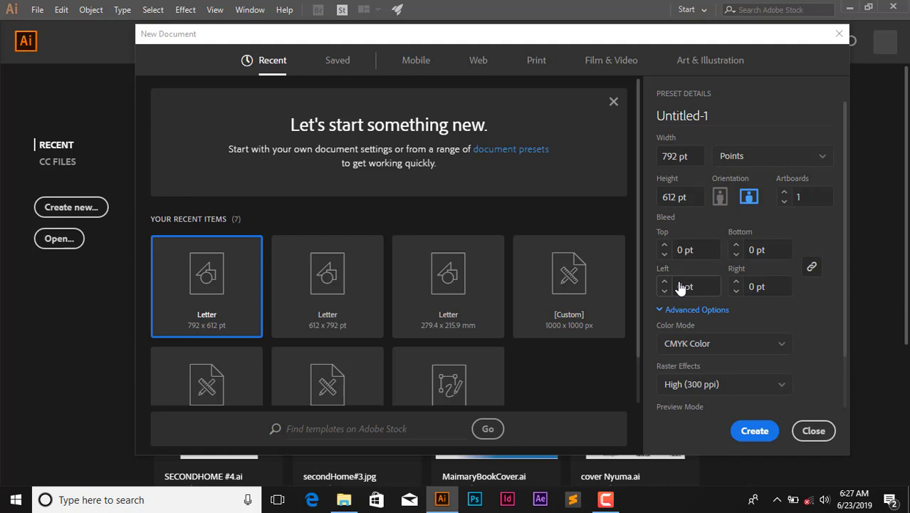
scroll(680, 285, down, 2)
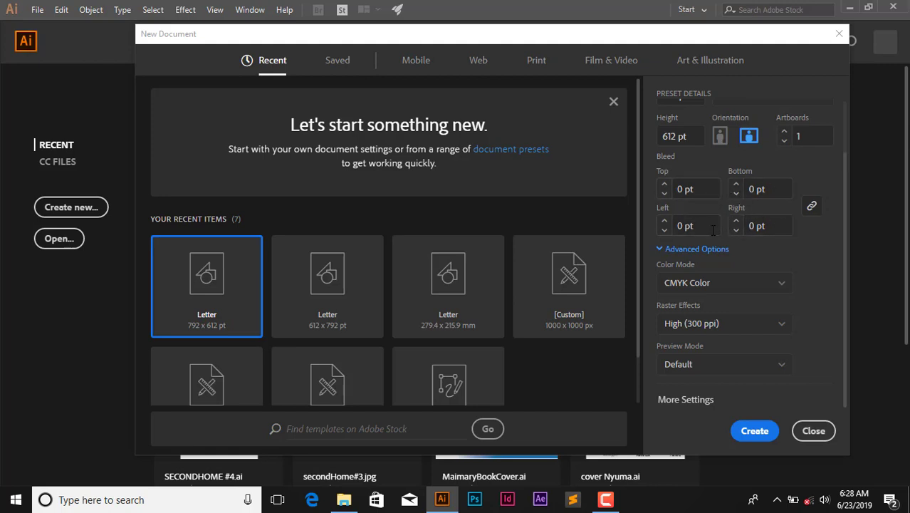
click(813, 208)
click(813, 212)
click(735, 185)
click(735, 186)
click(735, 186)
click(812, 209)
click(736, 185)
click(736, 184)
click(736, 185)
click(736, 185)
click(812, 206)
click(736, 194)
click(736, 194)
click(736, 194)
click(736, 194)
click(736, 194)
click(736, 194)
click(736, 193)
Try RGB Color mode and leave the document in CMYK Color.
click(783, 285)
click(783, 285)
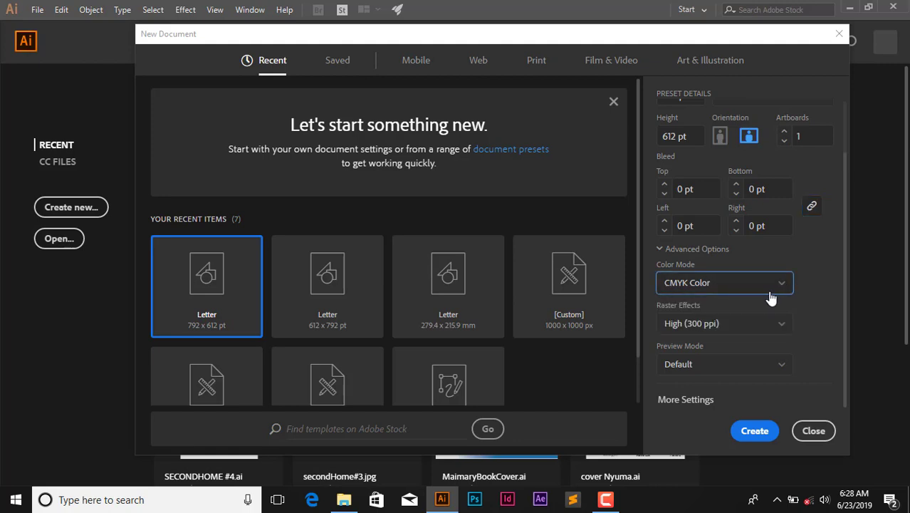
click(769, 291)
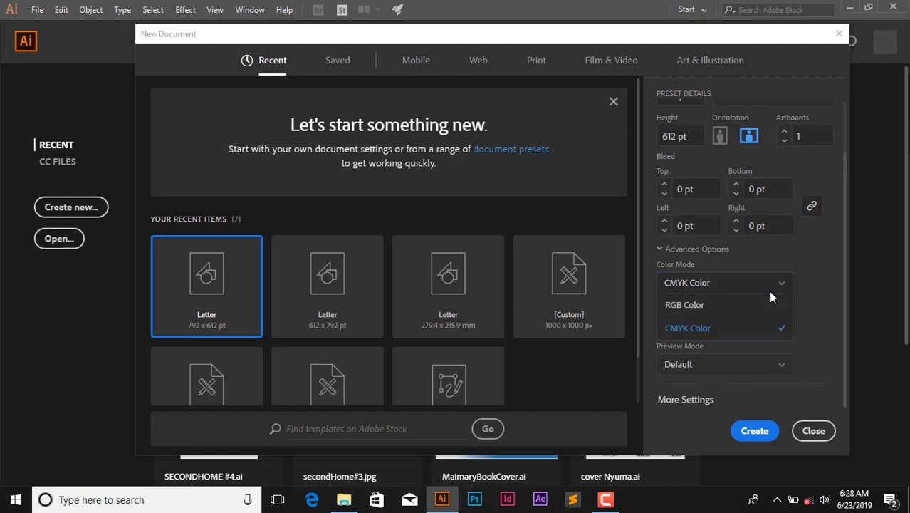
click(700, 327)
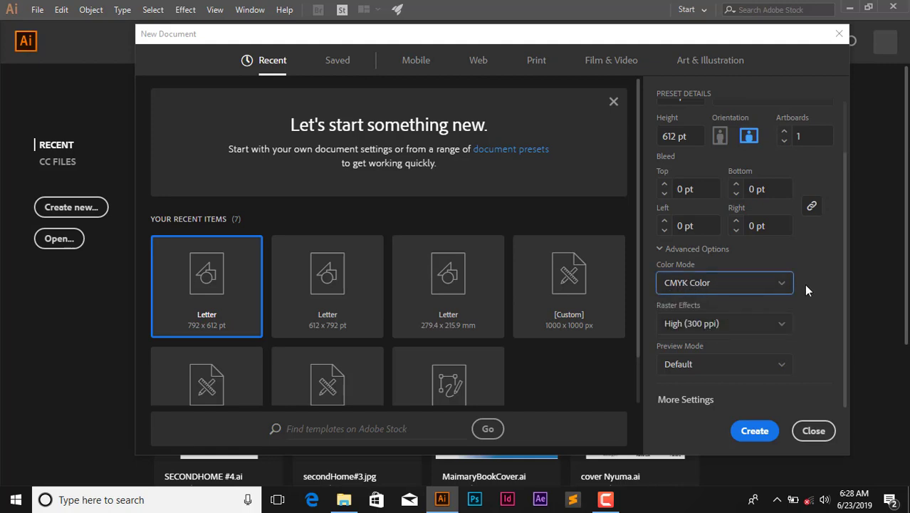
click(787, 288)
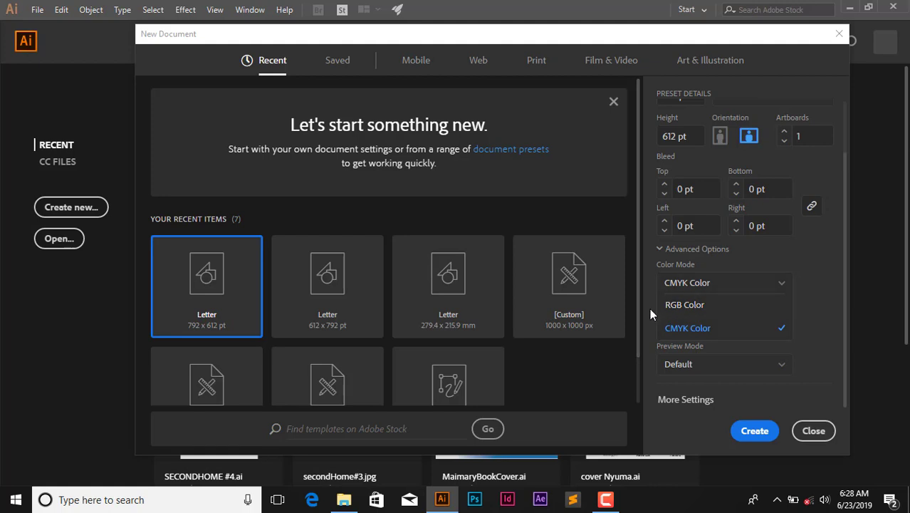
click(716, 306)
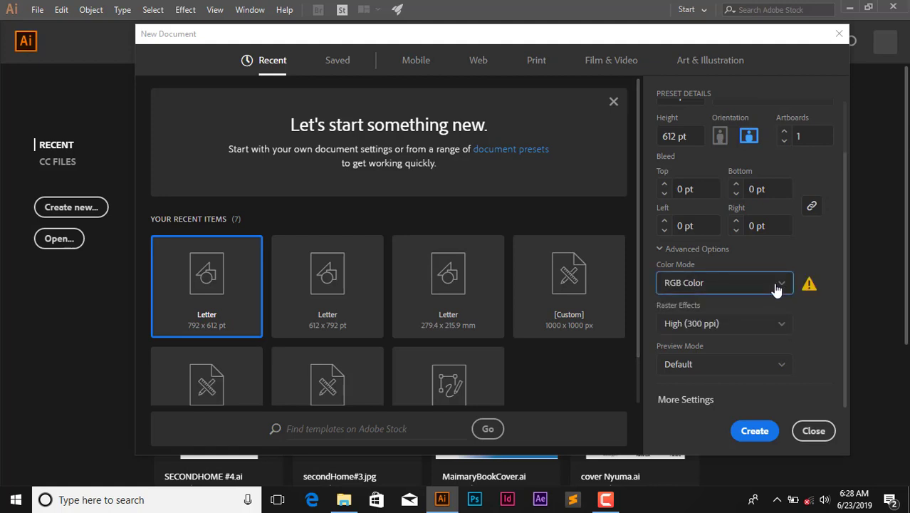
click(775, 285)
click(711, 329)
Set Raster Effects to Medium (150 ppi), keep Default preview, and create the document.
click(761, 329)
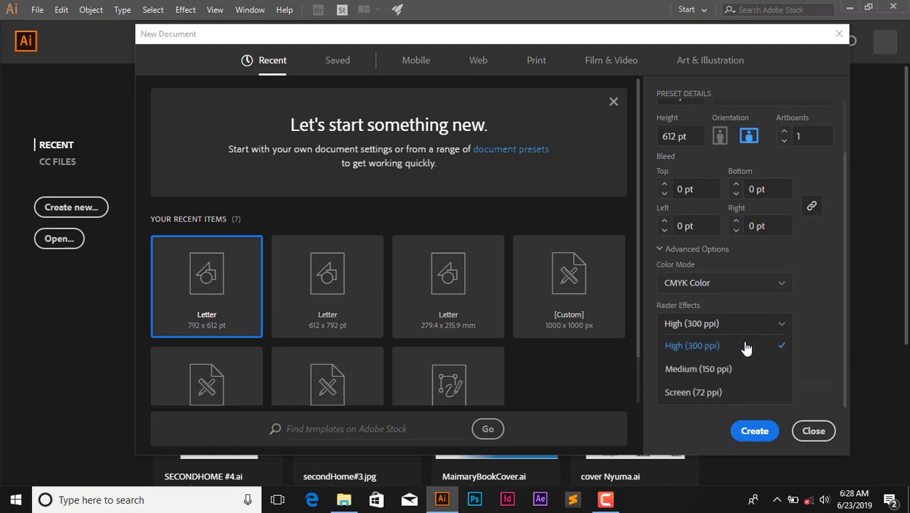
click(679, 371)
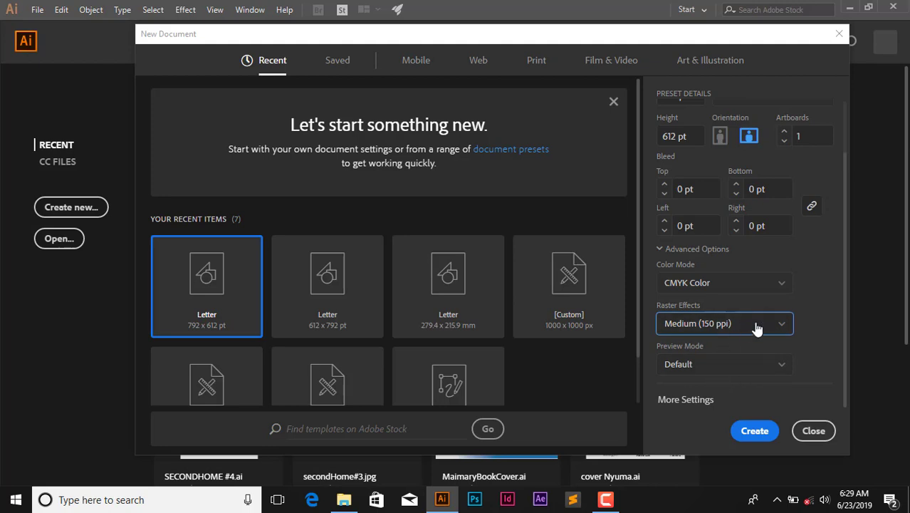
click(741, 368)
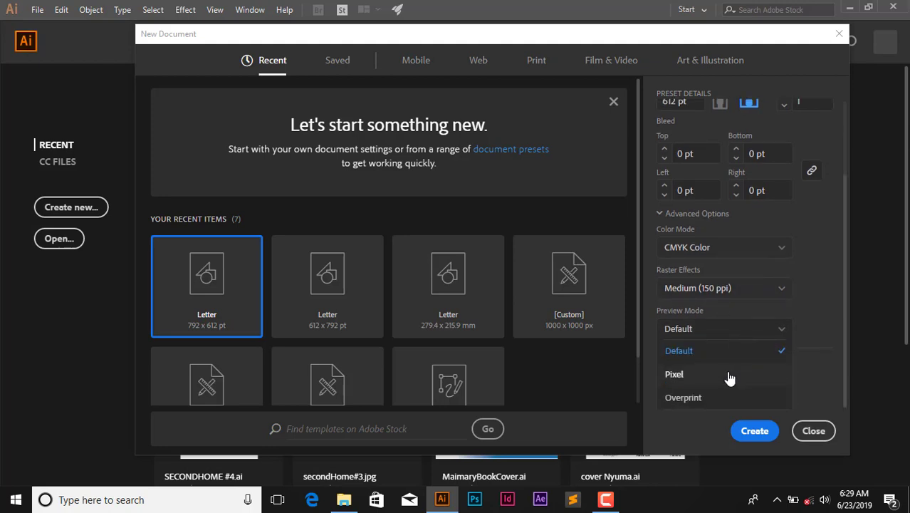
click(821, 326)
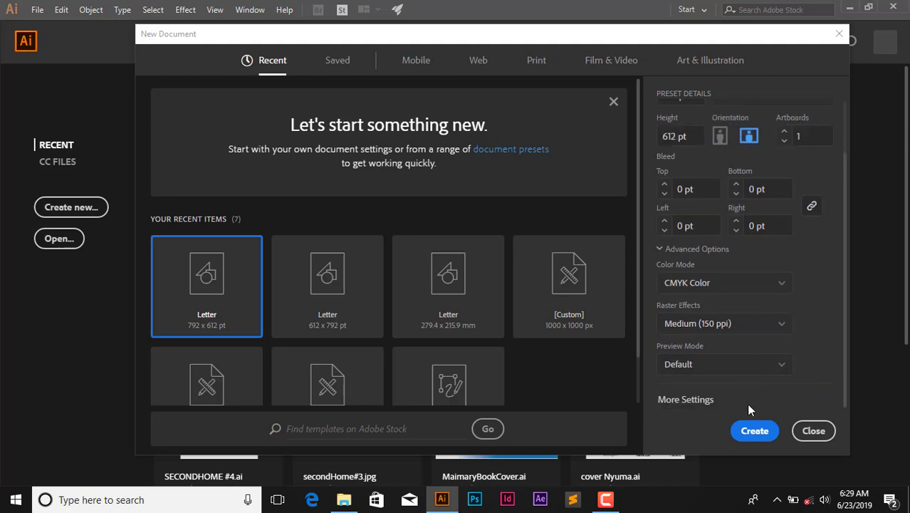
scroll(750, 200, up, 2)
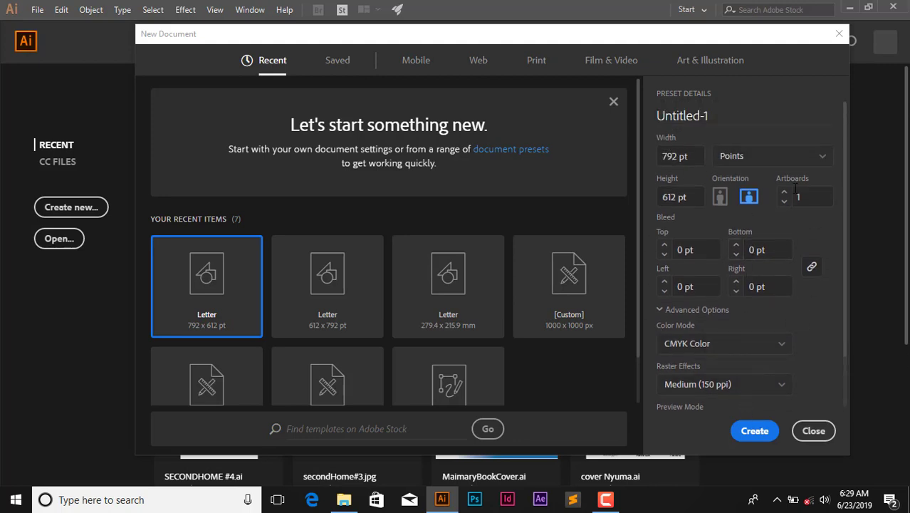
scroll(723, 326, down, 2)
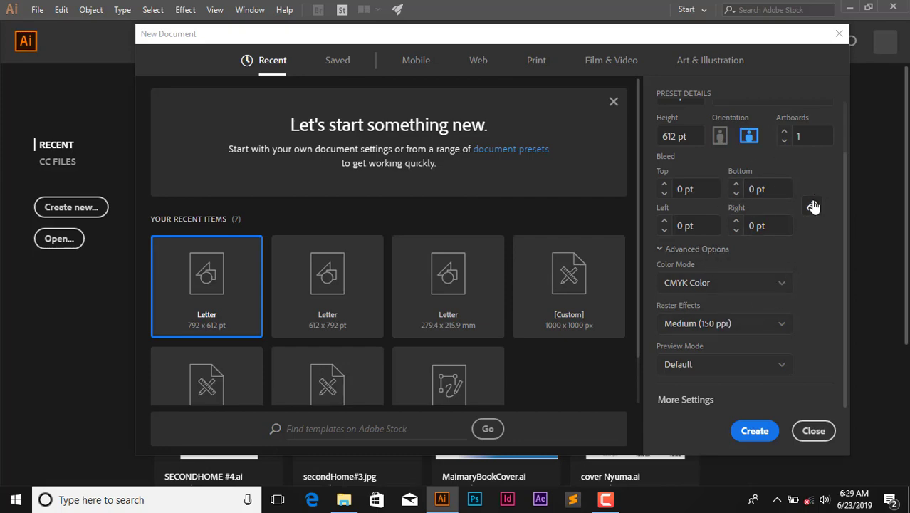
scroll(814, 206, up, 2)
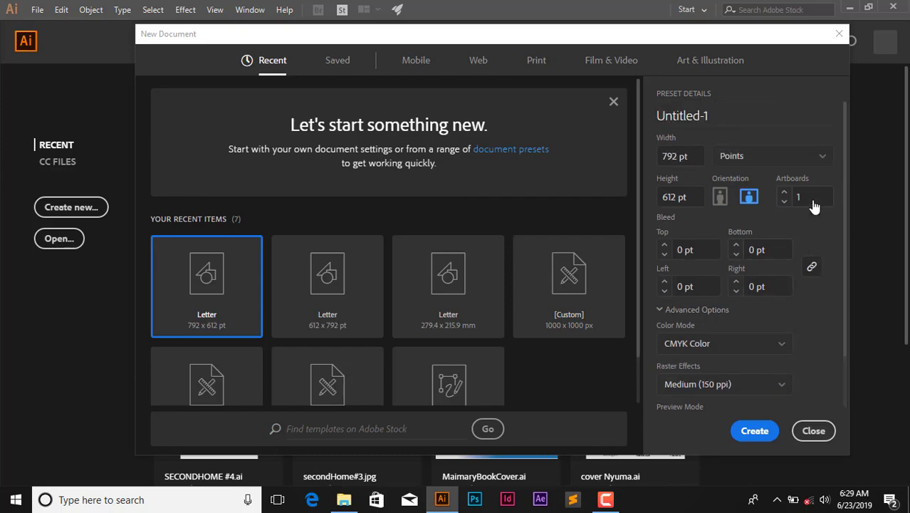
click(755, 431)
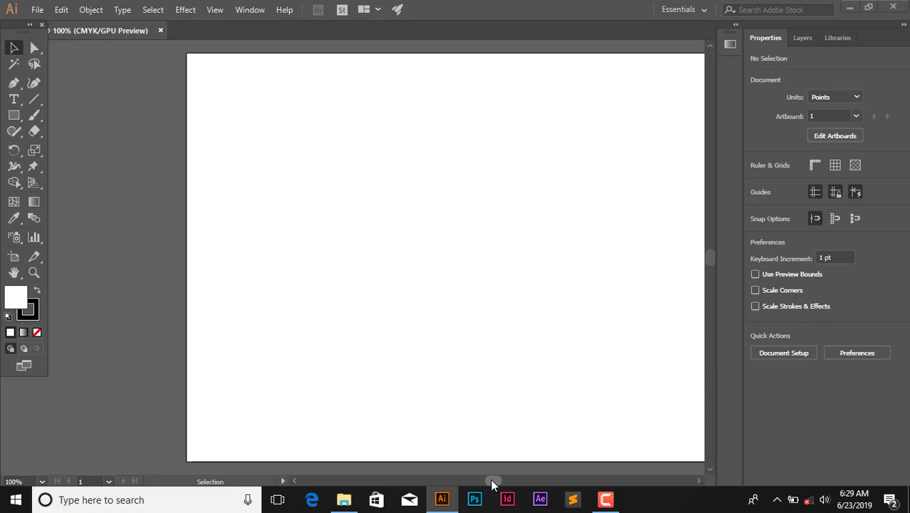
Demonstrate marquee selections on the empty artboard with the Selection and Direct Selection tools.
drag(492, 484, 494, 485)
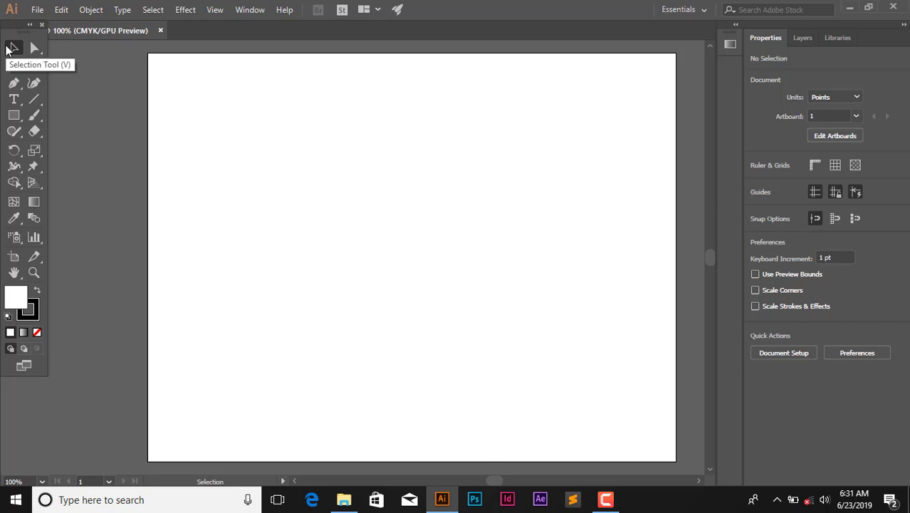
click(13, 49)
drag(197, 113, 602, 356)
drag(427, 190, 557, 364)
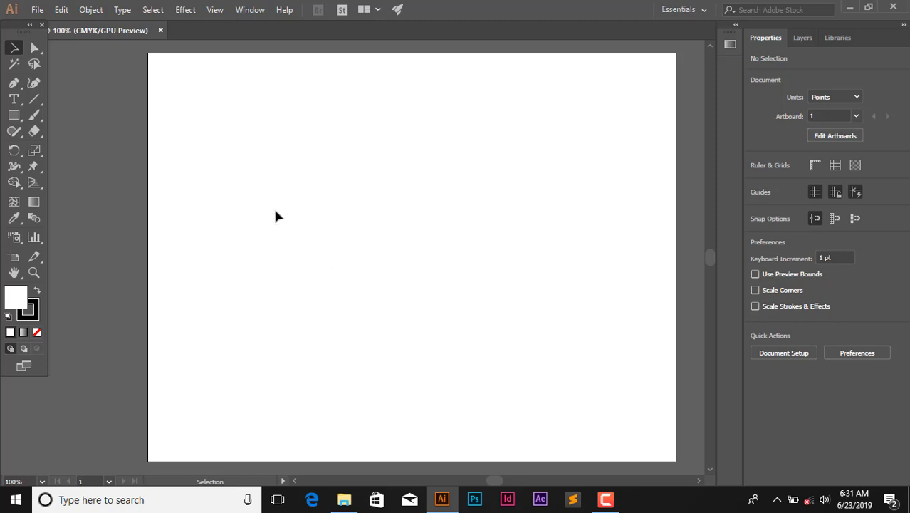
drag(223, 119, 604, 367)
drag(639, 126, 369, 391)
drag(262, 94, 426, 356)
drag(567, 164, 267, 299)
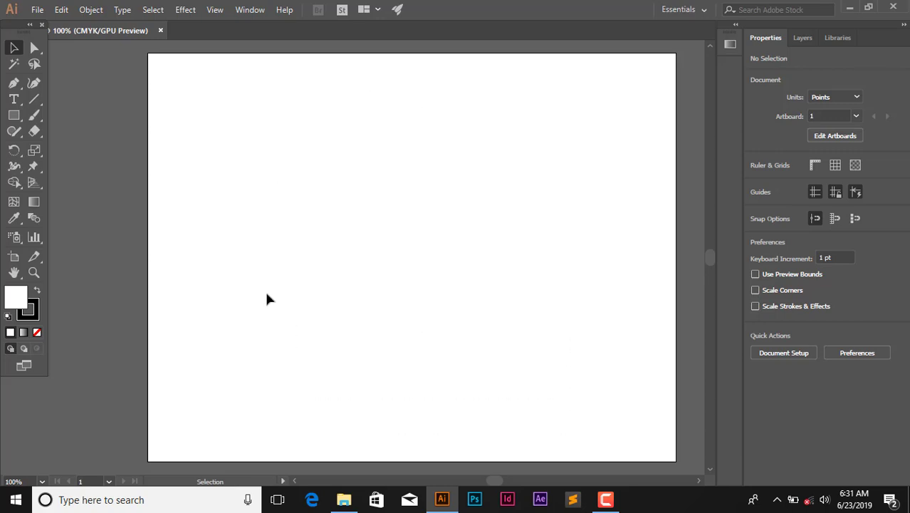
click(31, 47)
drag(331, 67, 410, 231)
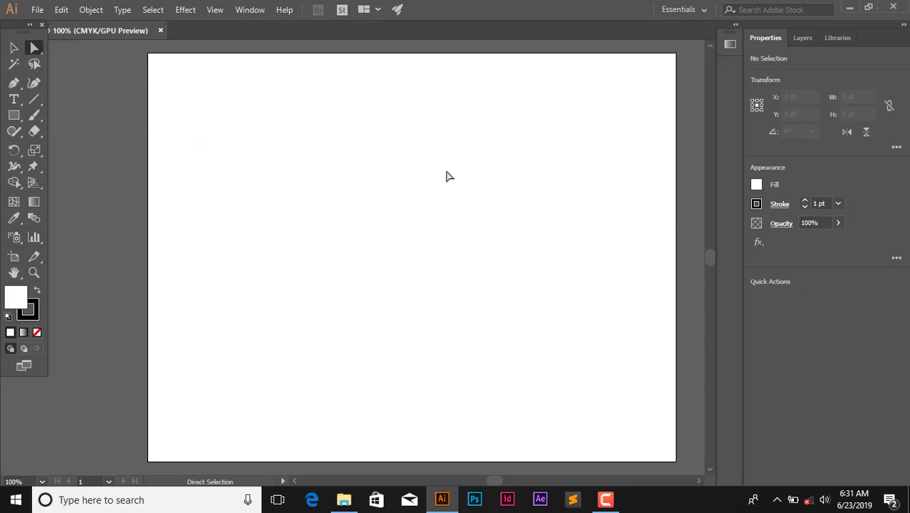
click(10, 49)
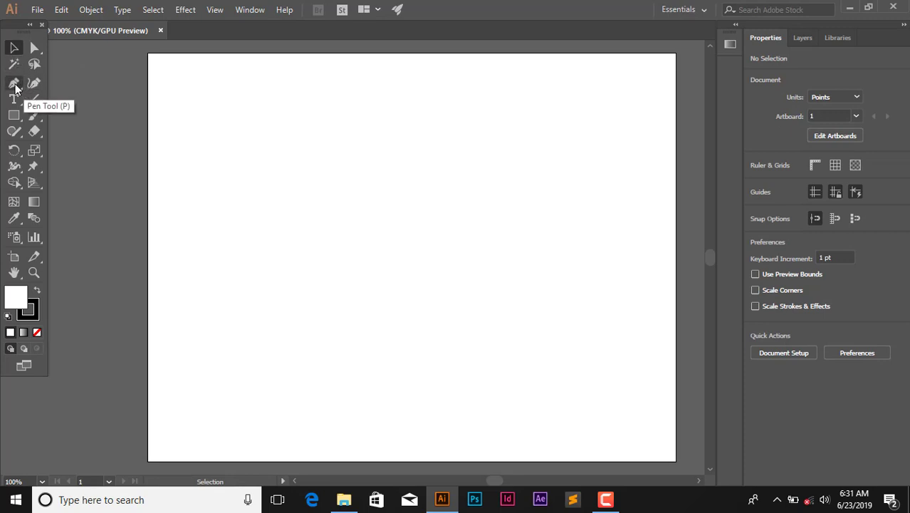
Drag out a Lorem ipsum type area near the upper left of the artboard.
click(14, 84)
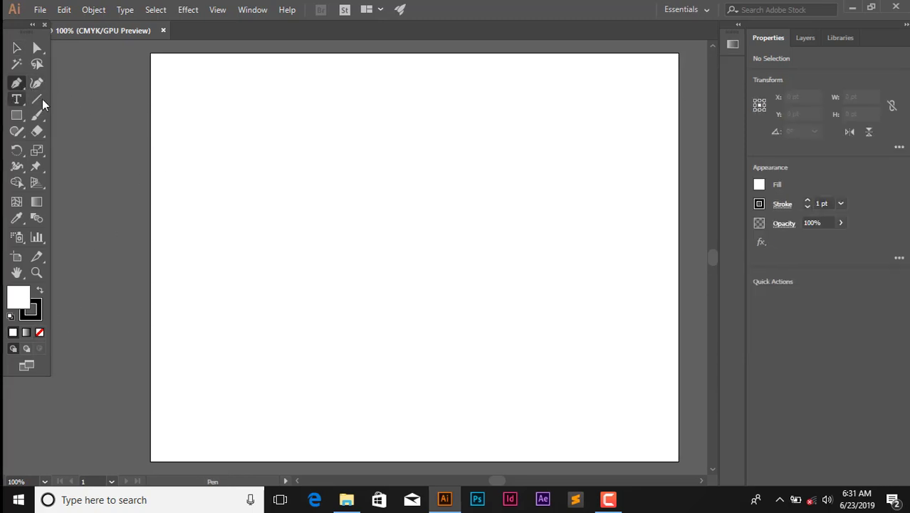
key(t)
drag(296, 119, 507, 212)
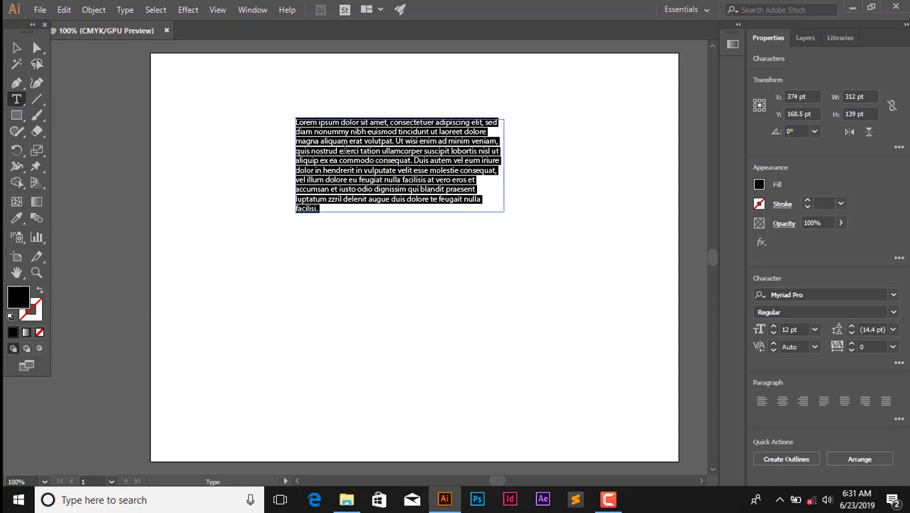
Delete the Lorem ipsum placeholder and test letters, leaving the text frame empty.
key(BackSpace)
text(bnjhbjbb)
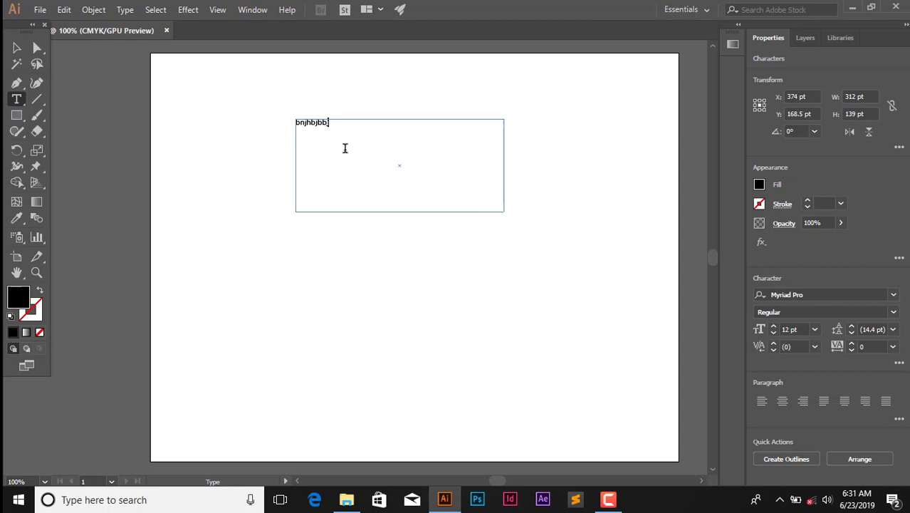
key(BackSpace)
key(BackSpace)
key(BackSpace)
key(BackSpace)
key(BackSpace)
key(BackSpace)
key(BackSpace)
key(BackSpace)
key(BackSpace)
key(BackSpace)
key(BackSpace)
key(BackSpace)
click(20, 116)
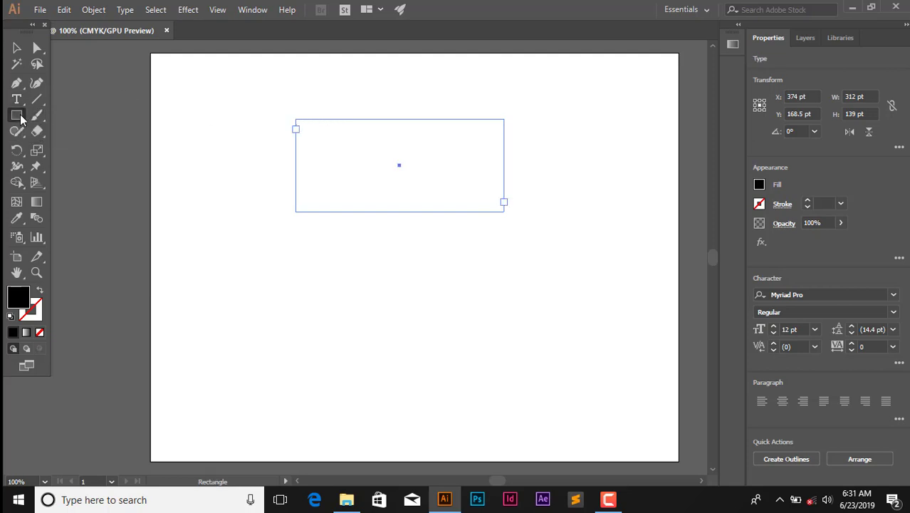
drag(250, 71, 564, 350)
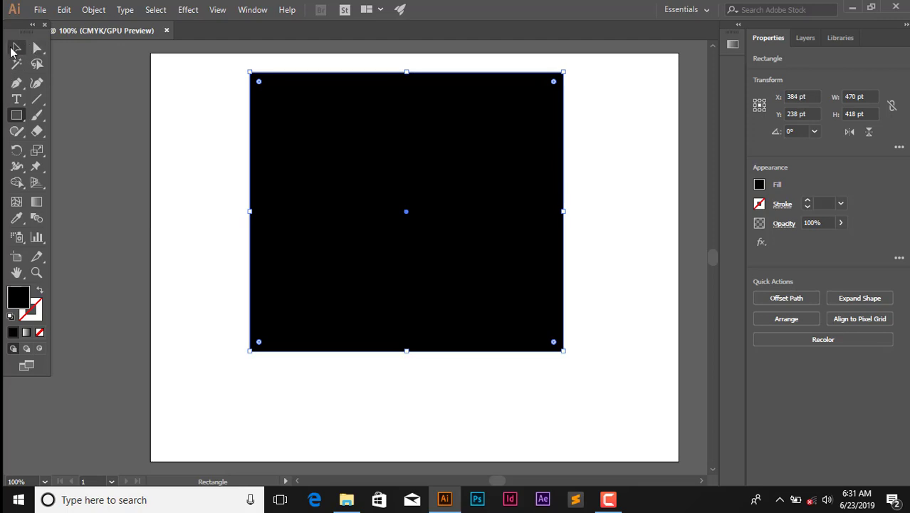
click(15, 48)
drag(386, 102, 409, 154)
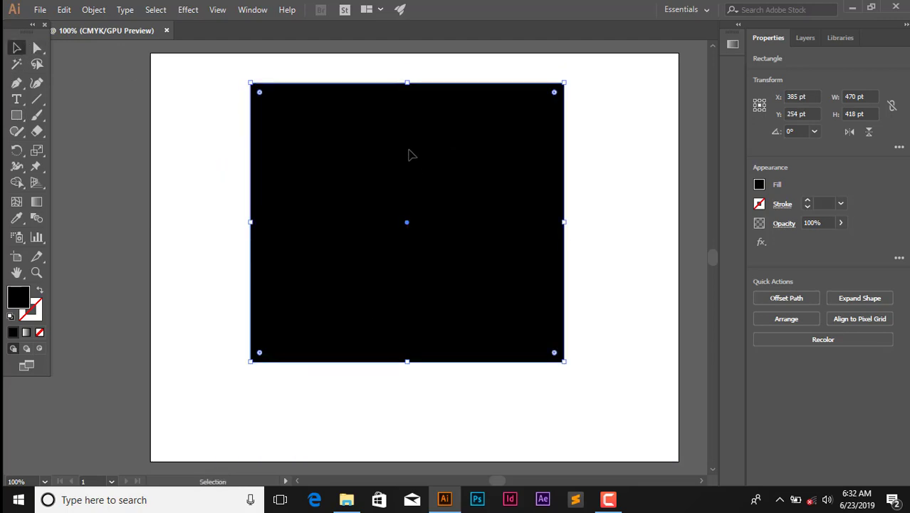
key(Delete)
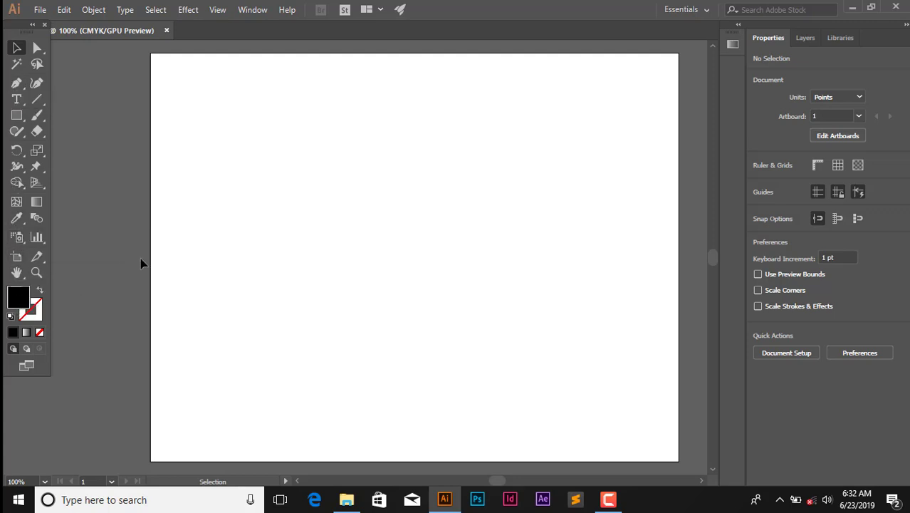
Set the fill colour to medium green 33910C in the Color Picker.
double_click(14, 304)
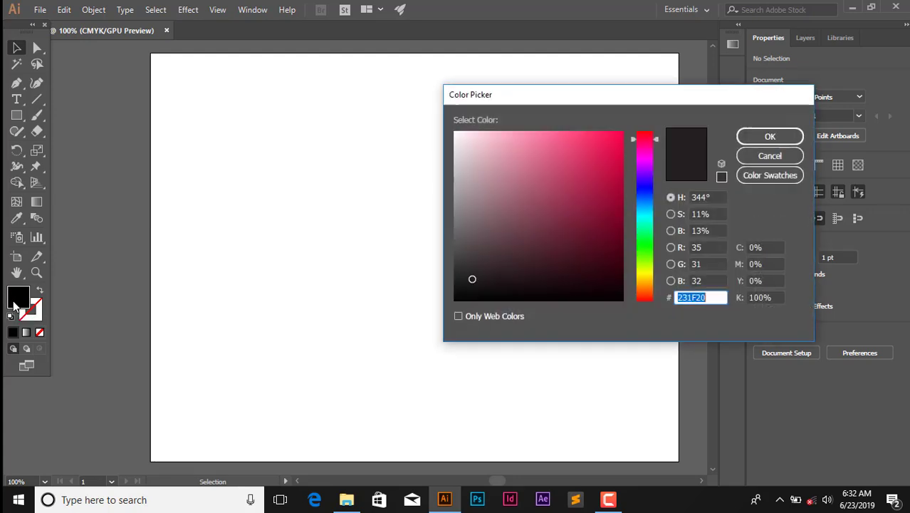
click(641, 253)
click(610, 204)
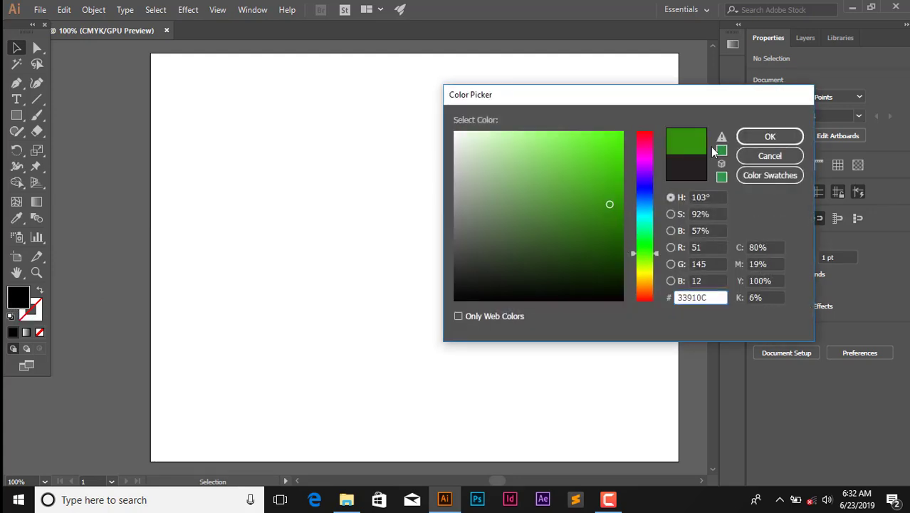
click(769, 136)
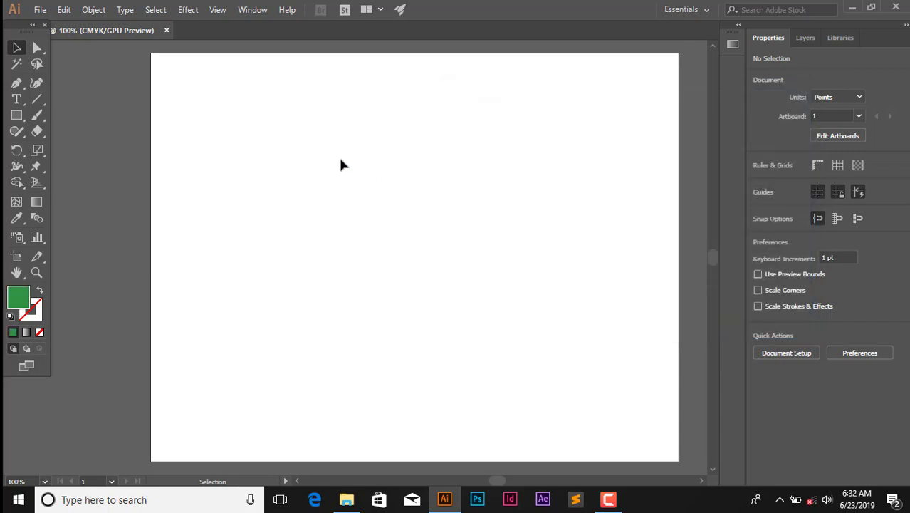
click(17, 84)
click(295, 119)
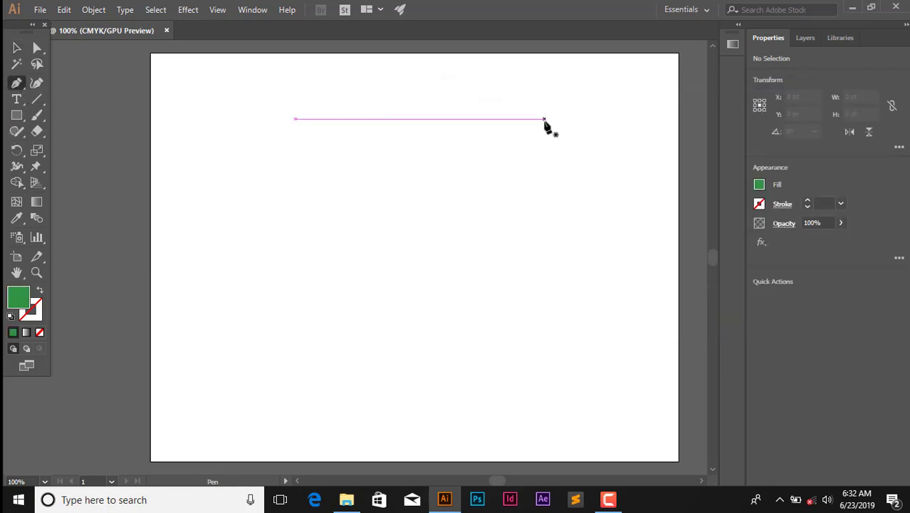
Pen-draw a curved green dome shape with a pointed left tail and nudge it into place.
click(317, 212)
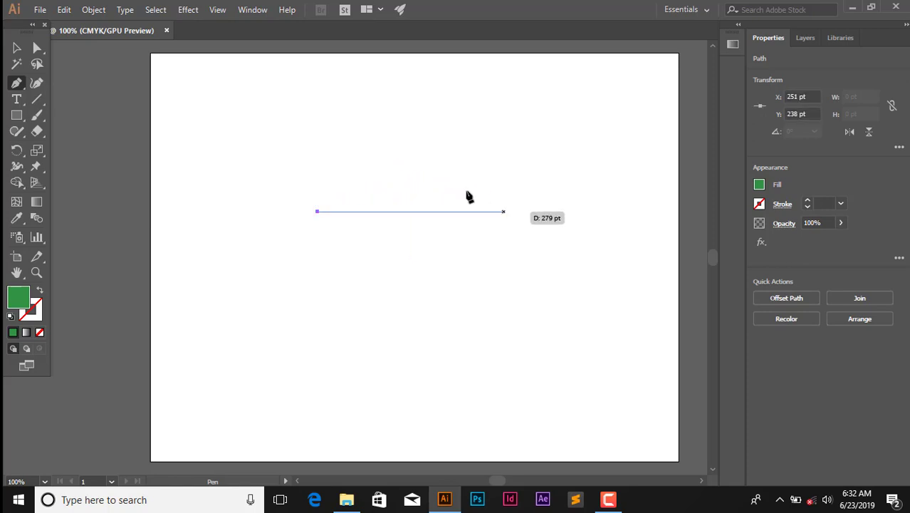
drag(371, 155, 428, 151)
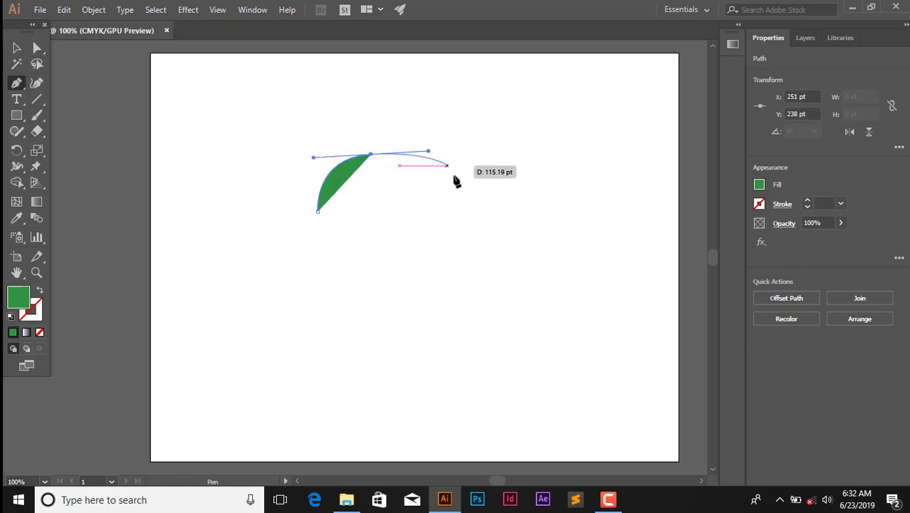
drag(458, 184, 321, 214)
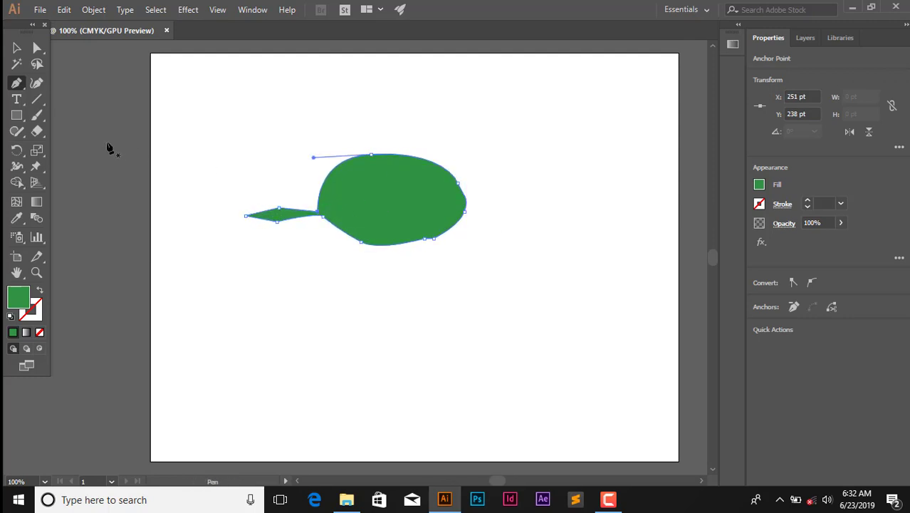
key(v)
click(447, 97)
drag(418, 200, 429, 216)
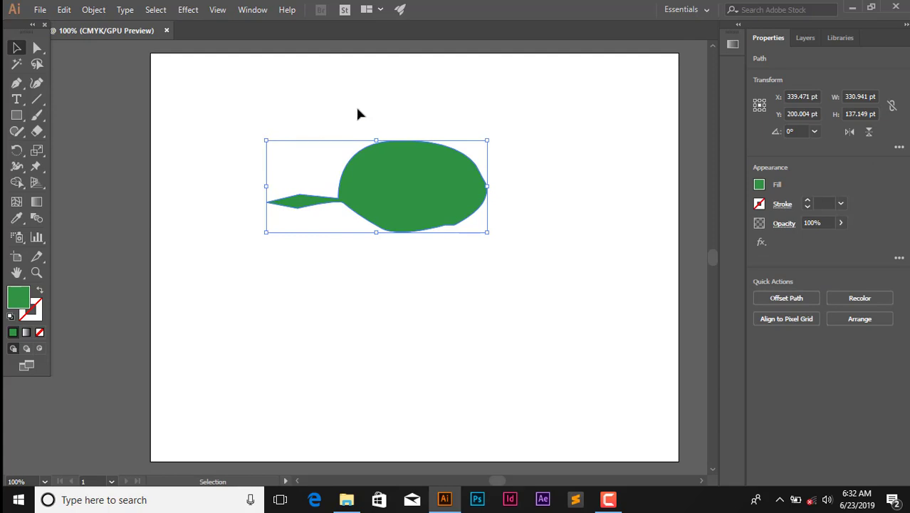
Marquee-select the green blob with its tail and drag it lower to Y 228.219 pt.
click(375, 109)
drag(388, 108, 503, 265)
click(457, 104)
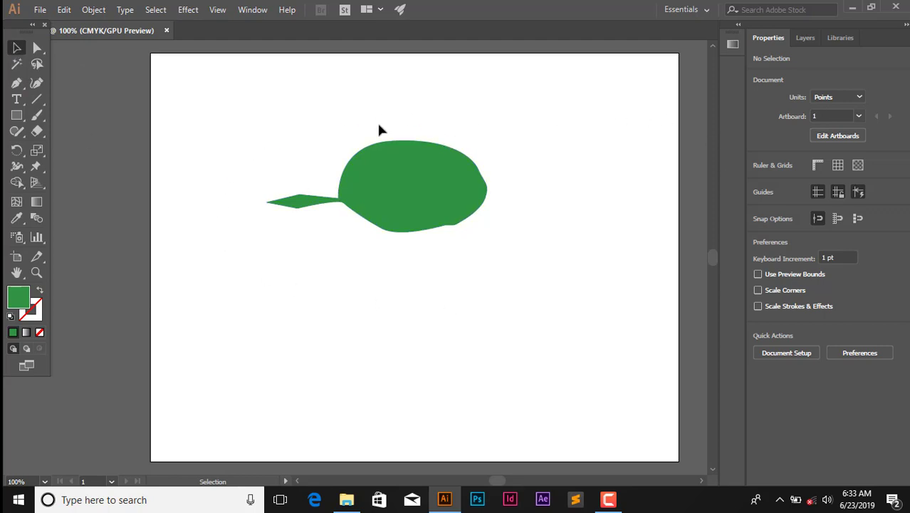
drag(379, 131, 181, 420)
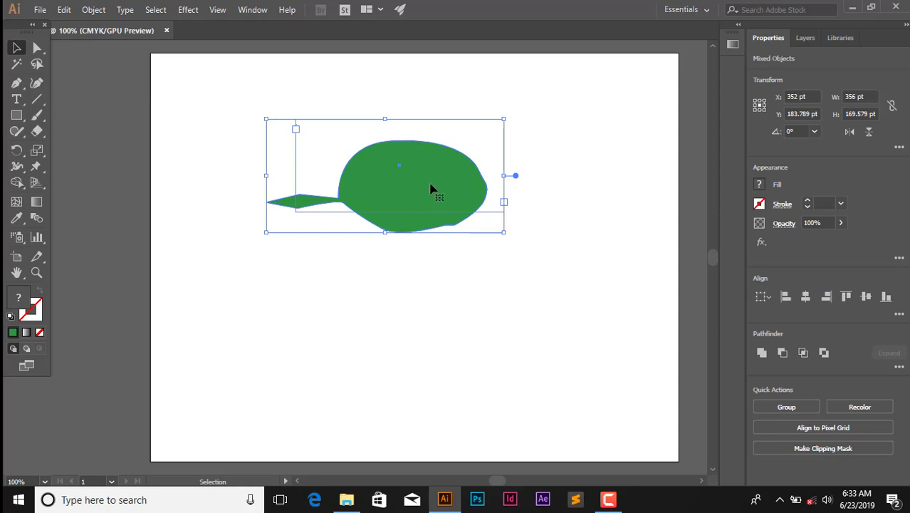
drag(434, 186, 421, 221)
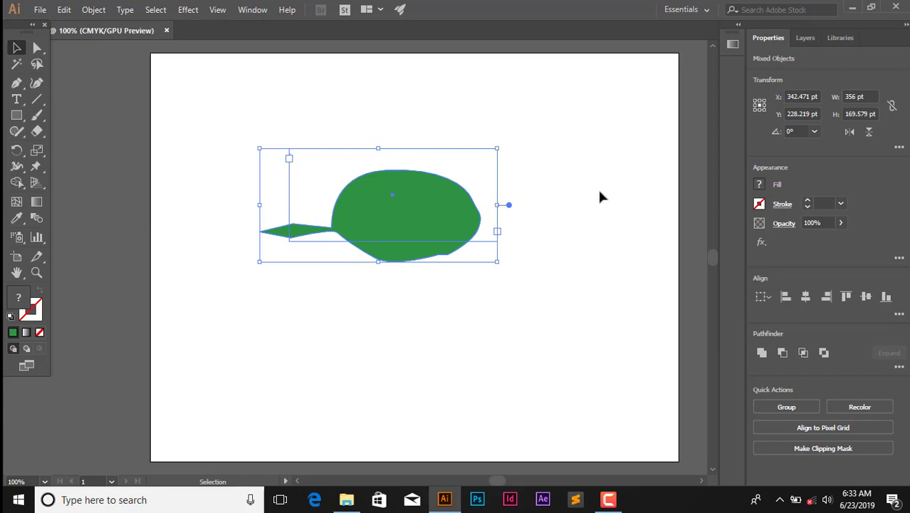
Switch to Essentials Classic, close the Symbols group, and dock Transform, Align and Pathfinder collapsed.
click(708, 12)
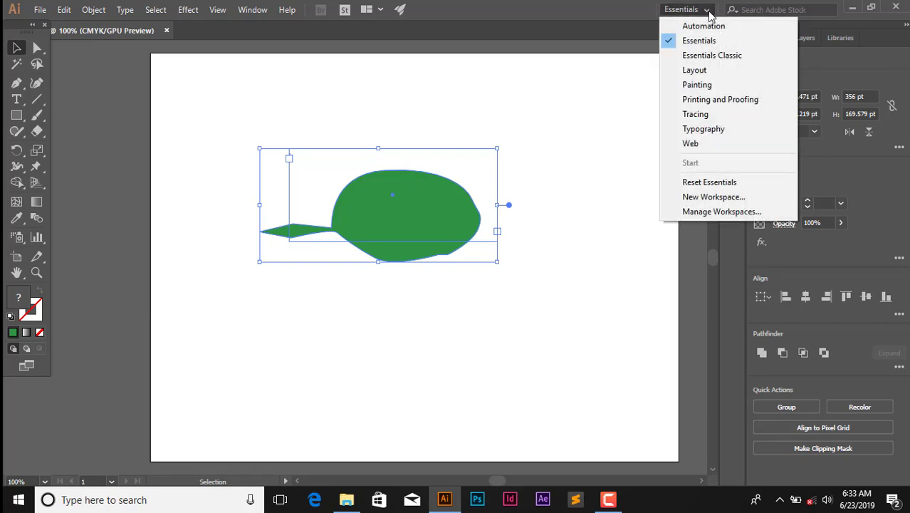
click(710, 56)
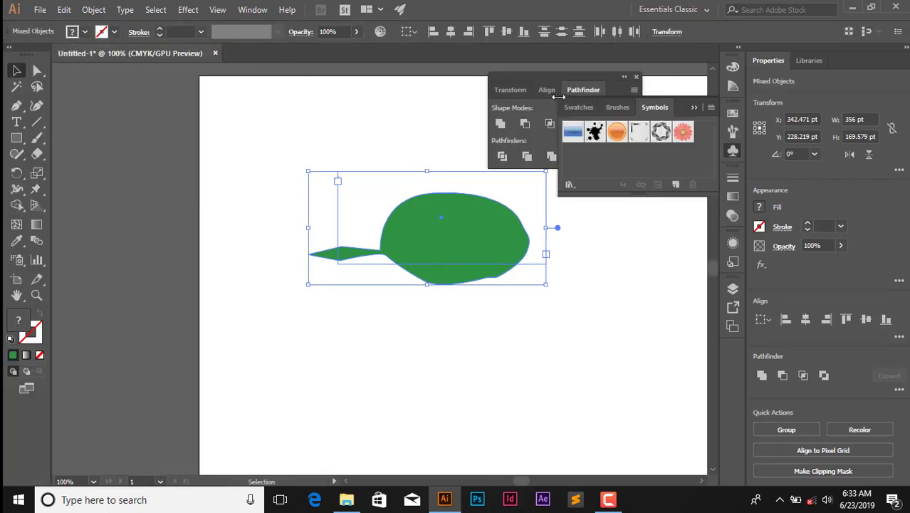
click(694, 107)
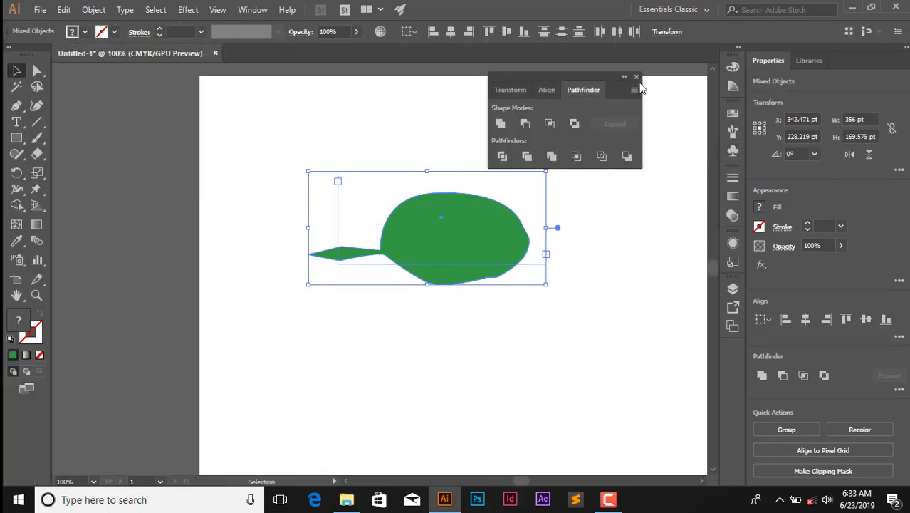
click(623, 76)
drag(518, 84, 713, 77)
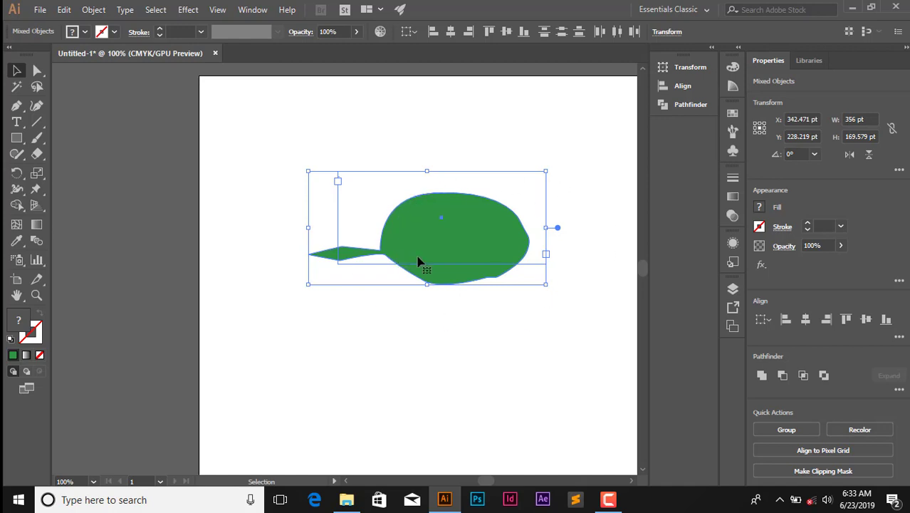
Select the green shape and fill it yellow from the Control bar swatches.
click(433, 120)
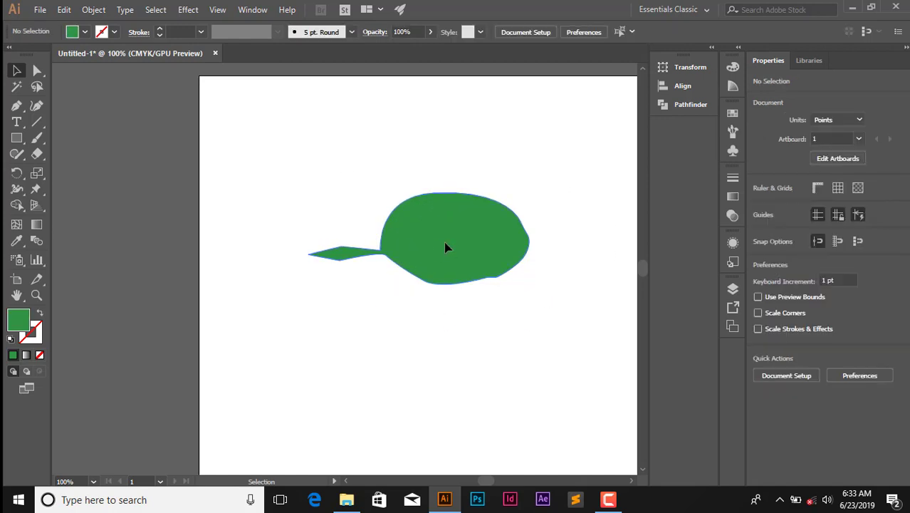
click(430, 225)
drag(349, 136, 493, 317)
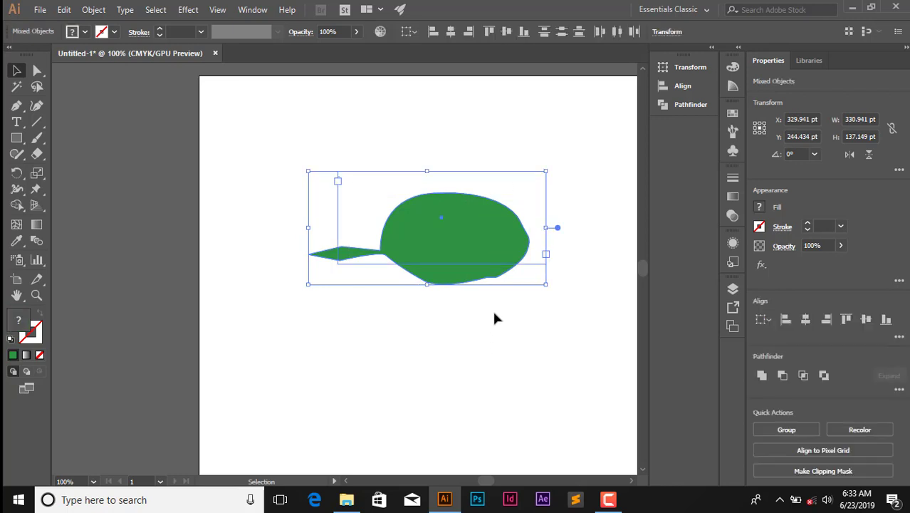
key(ctrl+shift+a)
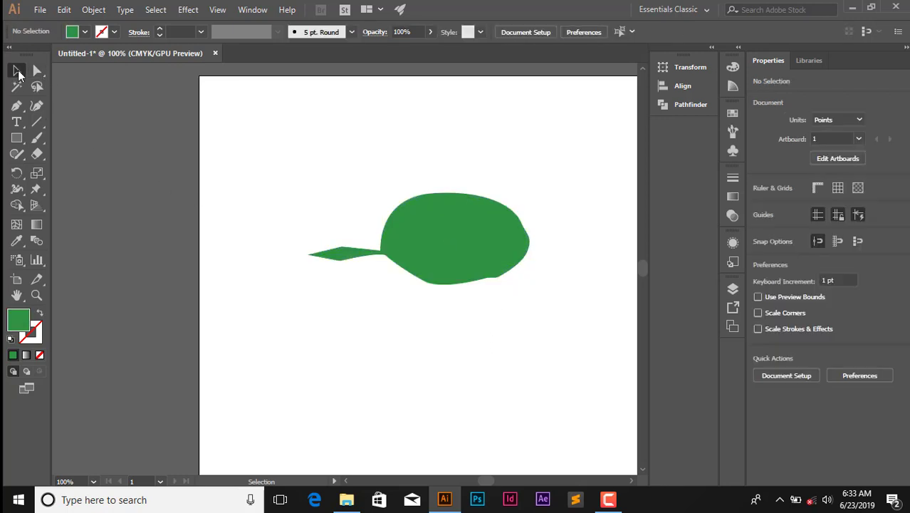
drag(358, 168, 480, 370)
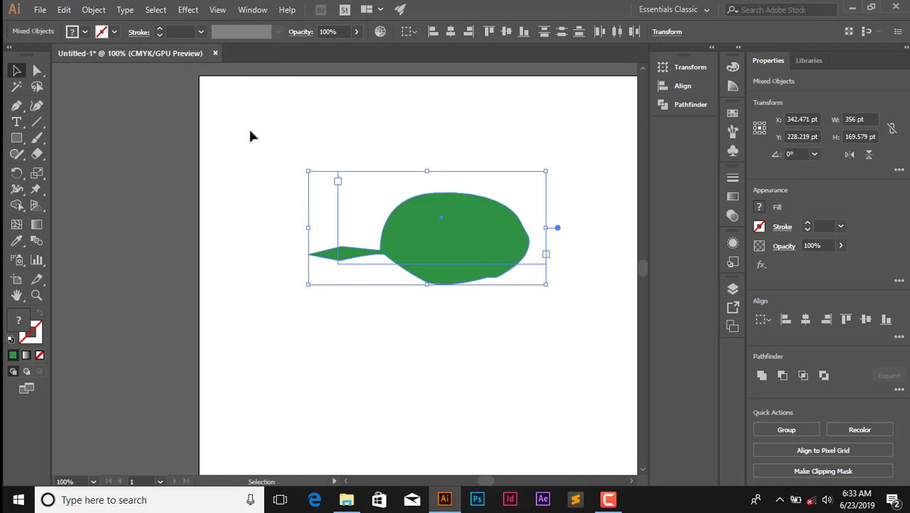
click(85, 32)
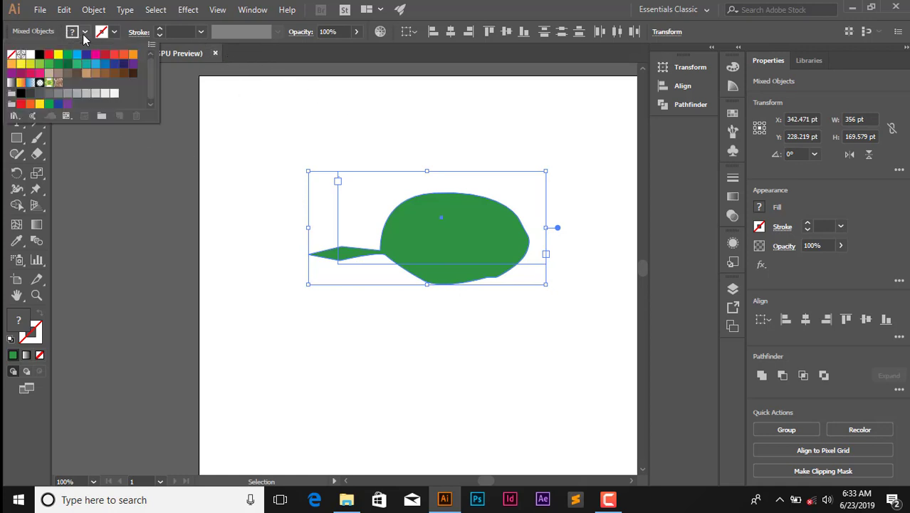
click(58, 55)
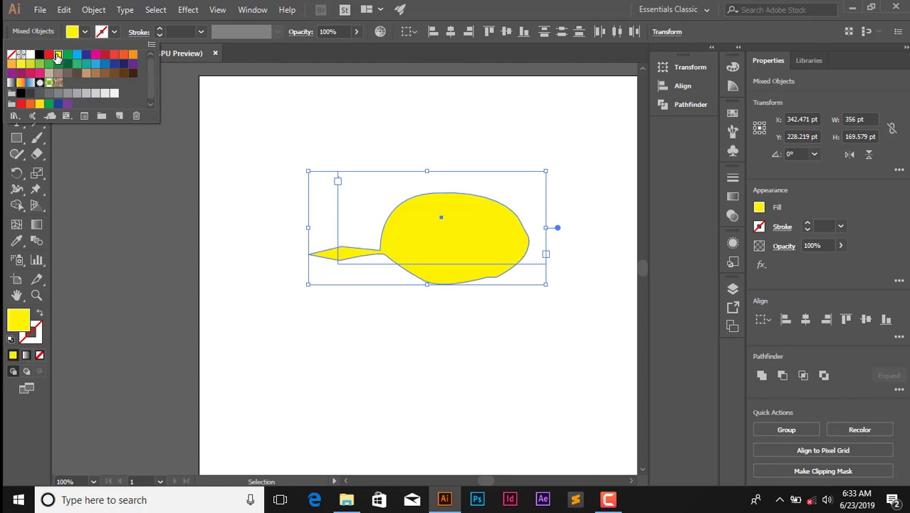
click(342, 132)
Drag the yellow shape up near the top of the artboard and deselect it.
click(257, 138)
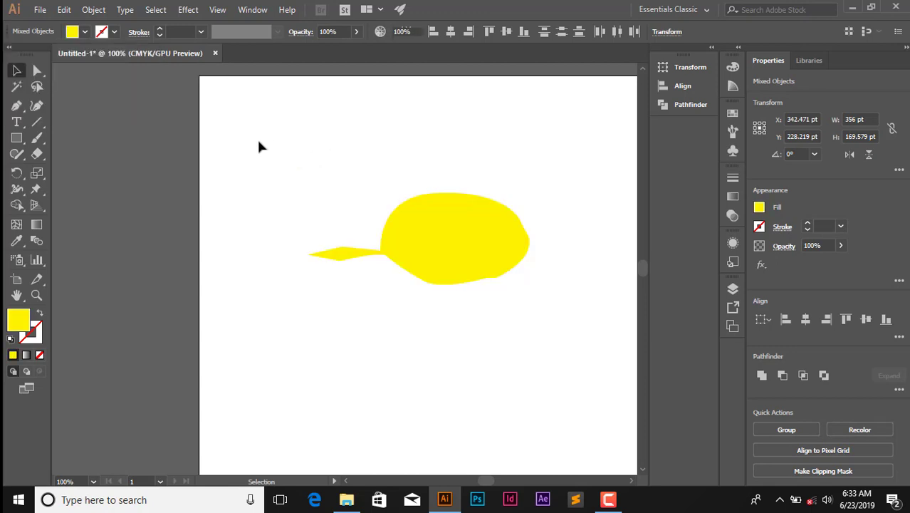
drag(335, 141, 529, 372)
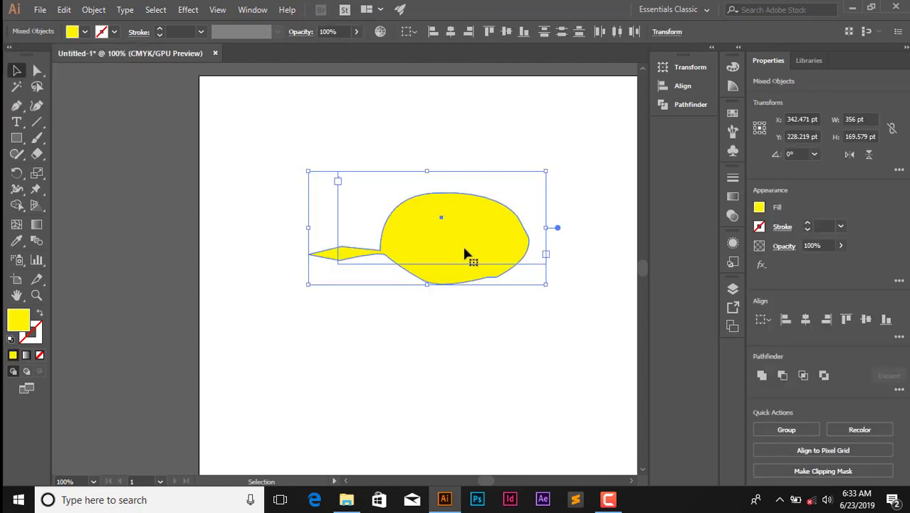
click(156, 147)
drag(406, 205, 413, 260)
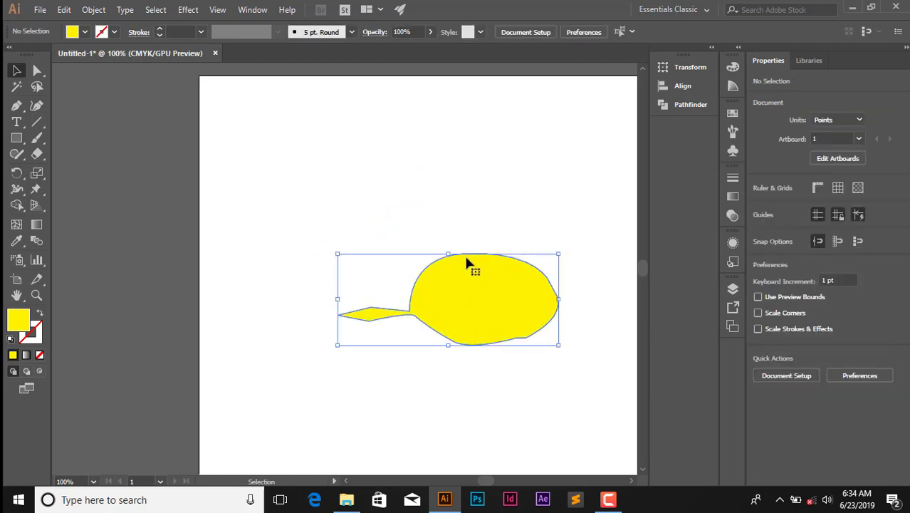
drag(478, 309, 437, 179)
click(440, 298)
click(437, 256)
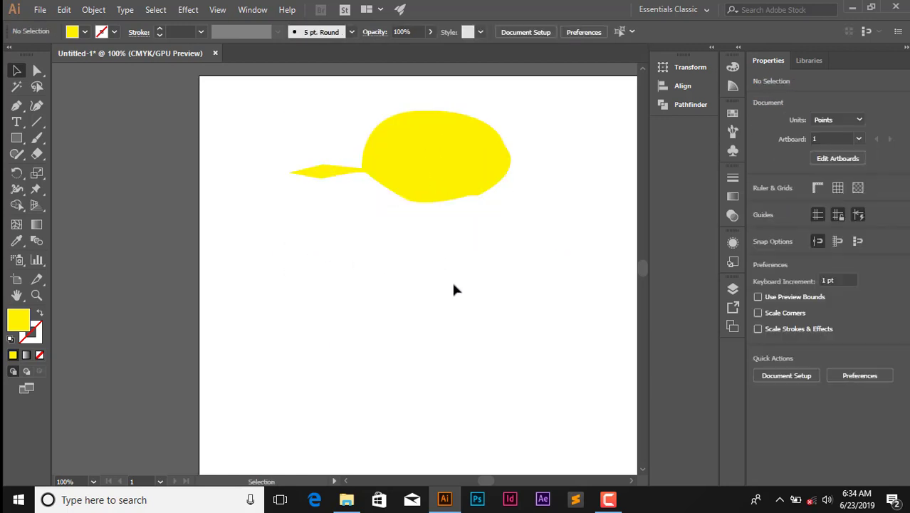
Delete the yellow blob and draw a 430 × 448 pt rectangle across the artboard.
click(16, 139)
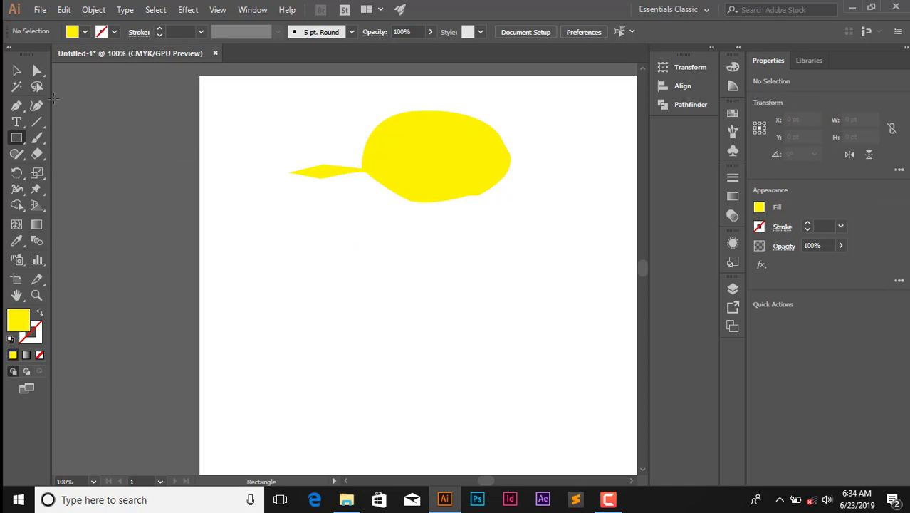
key(v)
click(481, 179)
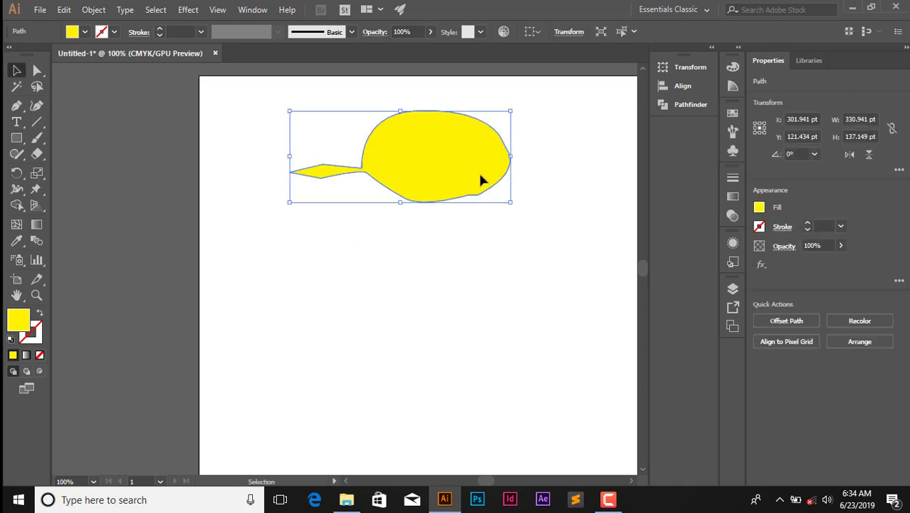
key(Delete)
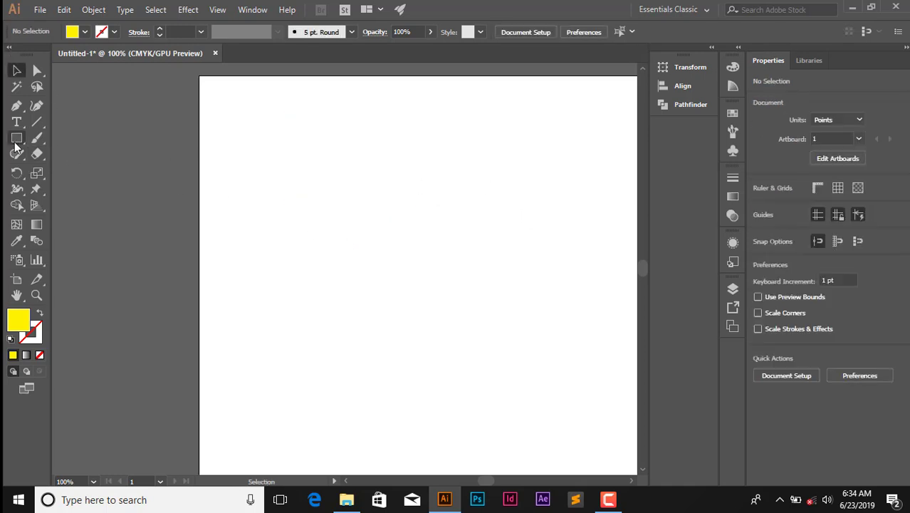
click(16, 142)
drag(282, 141, 570, 439)
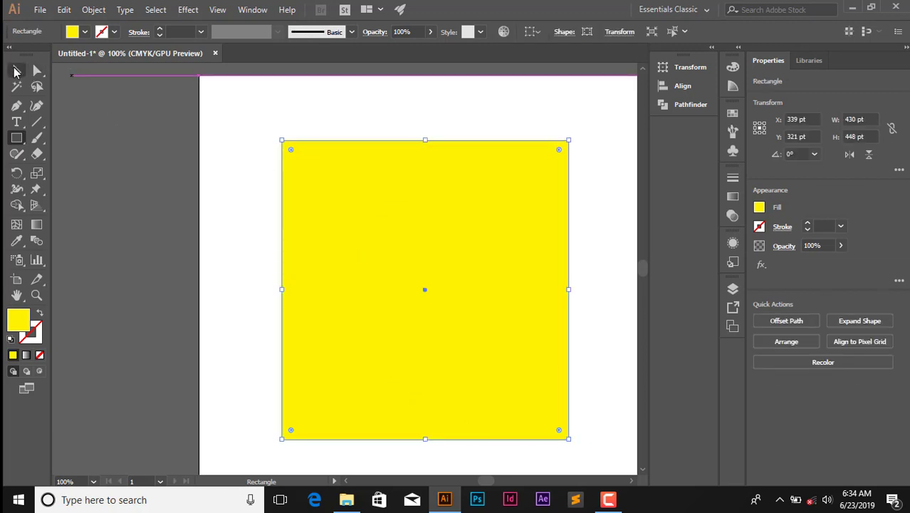
Check the artboard's objects by selecting and deselecting, ending with the yellow rectangle selected.
click(16, 71)
drag(211, 98, 461, 299)
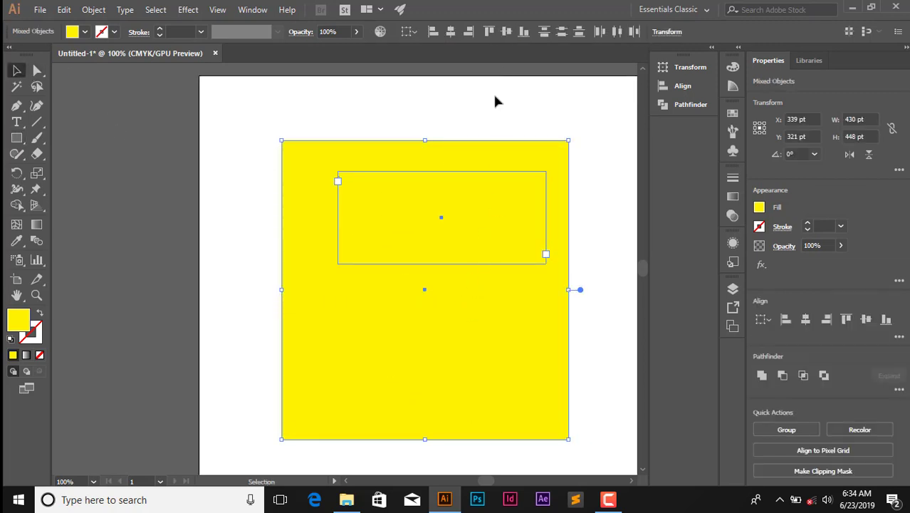
click(255, 266)
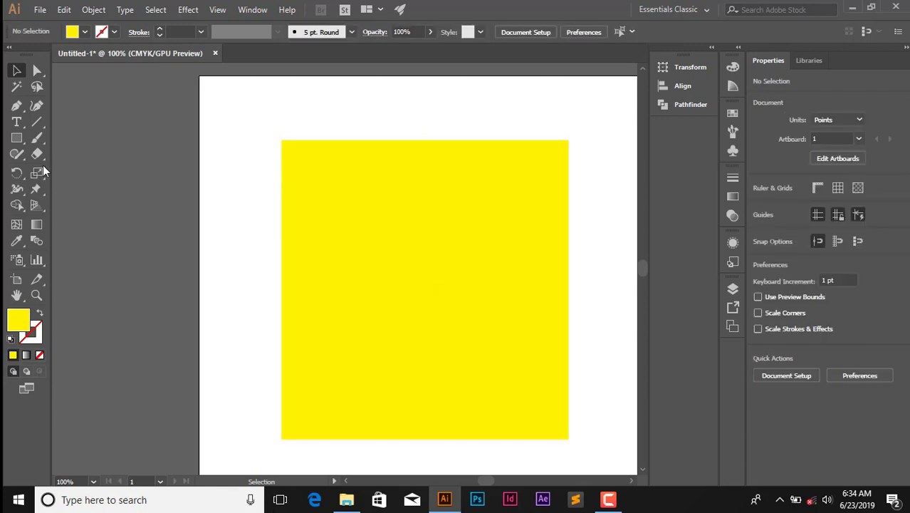
click(368, 181)
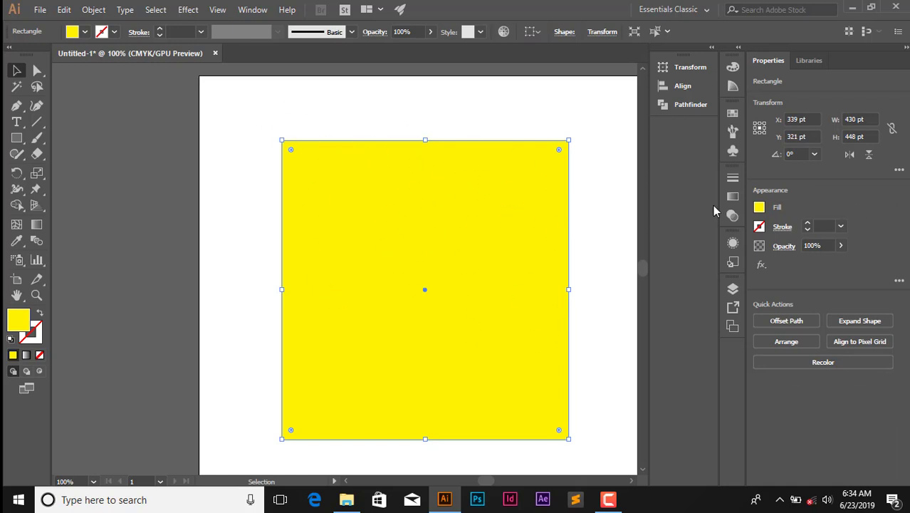
click(383, 112)
drag(236, 171, 462, 266)
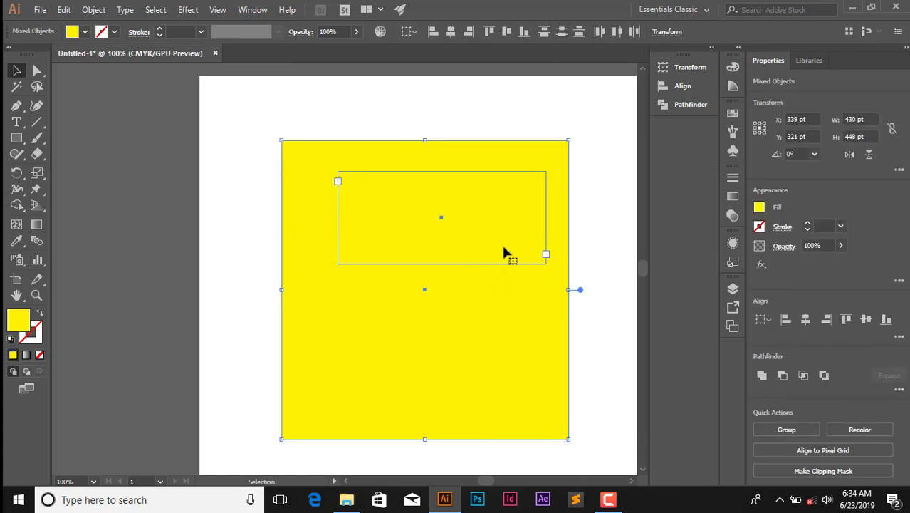
click(226, 126)
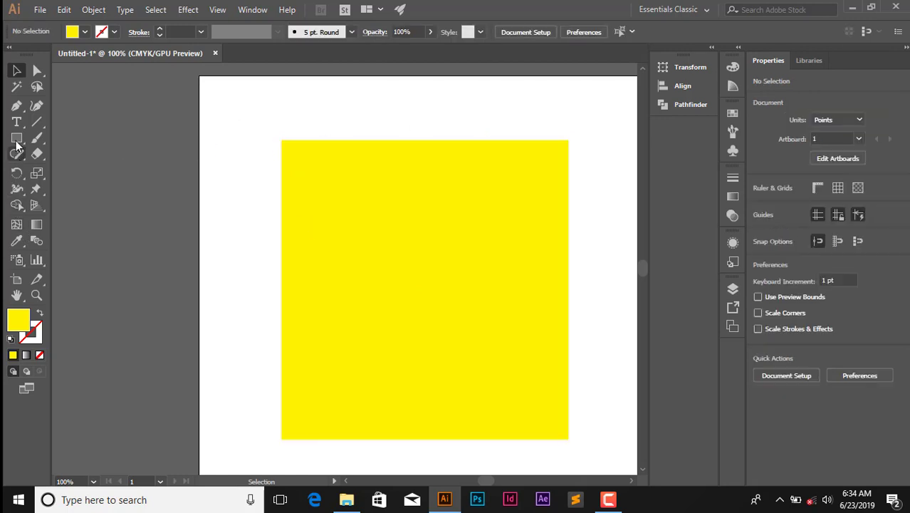
click(401, 218)
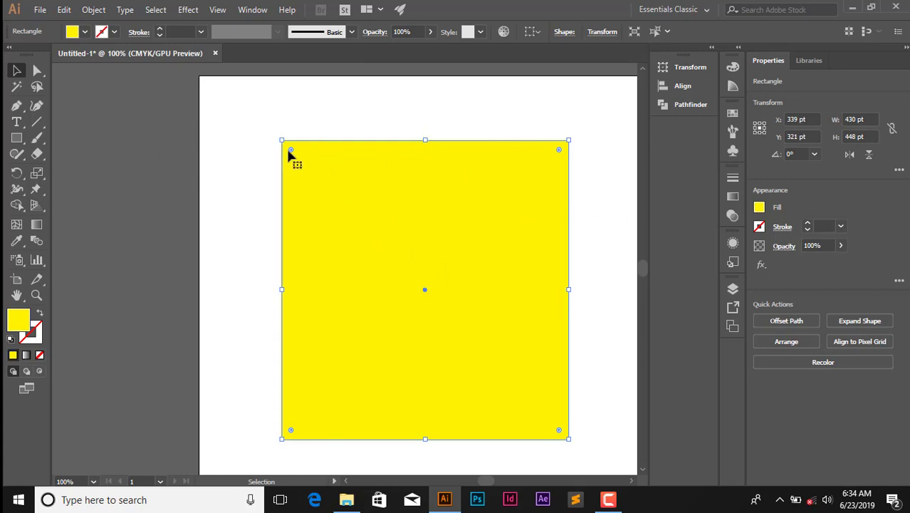
Fill the rectangle with a brown swatch.
click(84, 33)
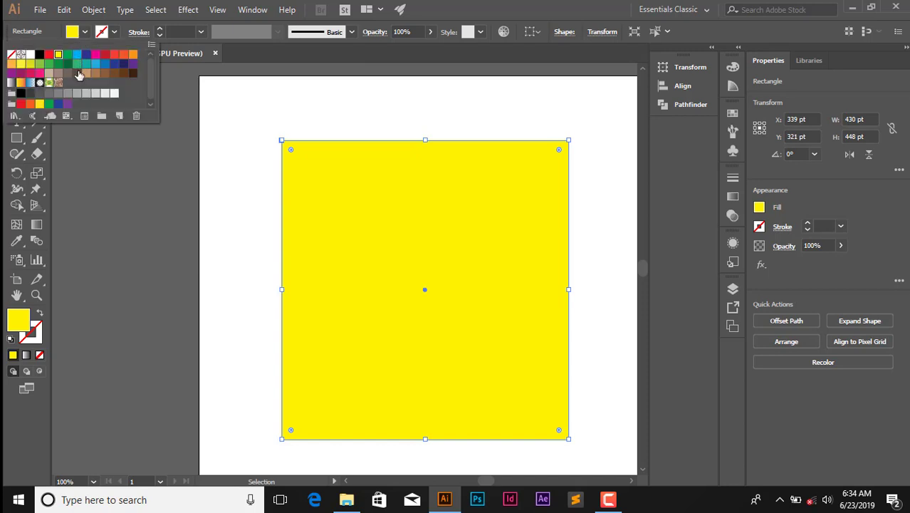
click(106, 74)
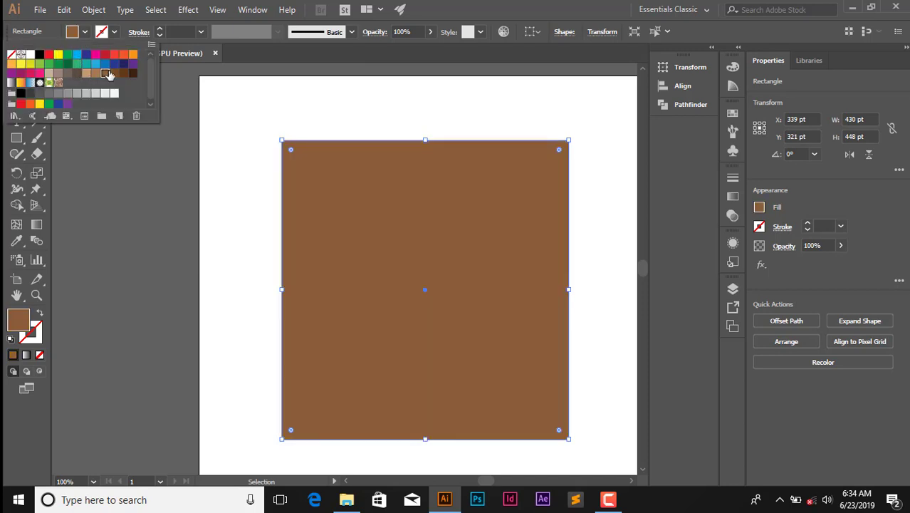
click(410, 198)
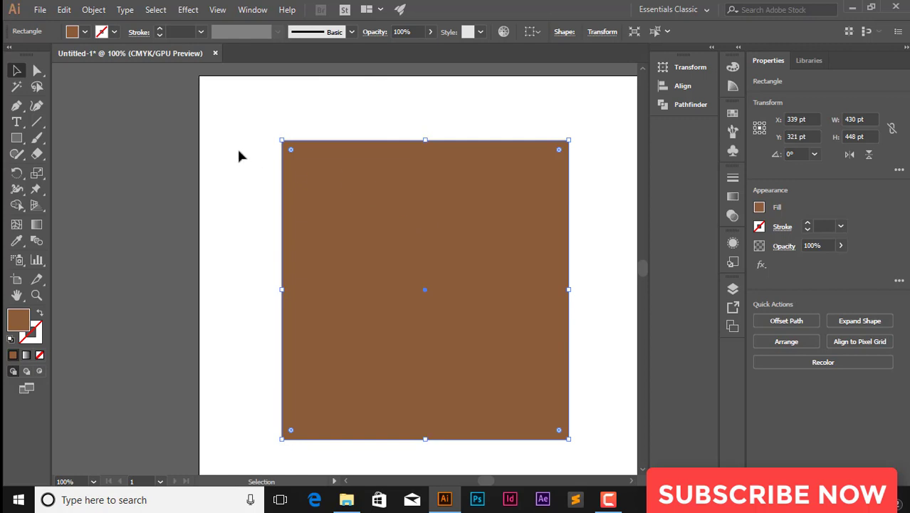
Give the rectangle a black outline and thicken it to 21 pt.
click(114, 32)
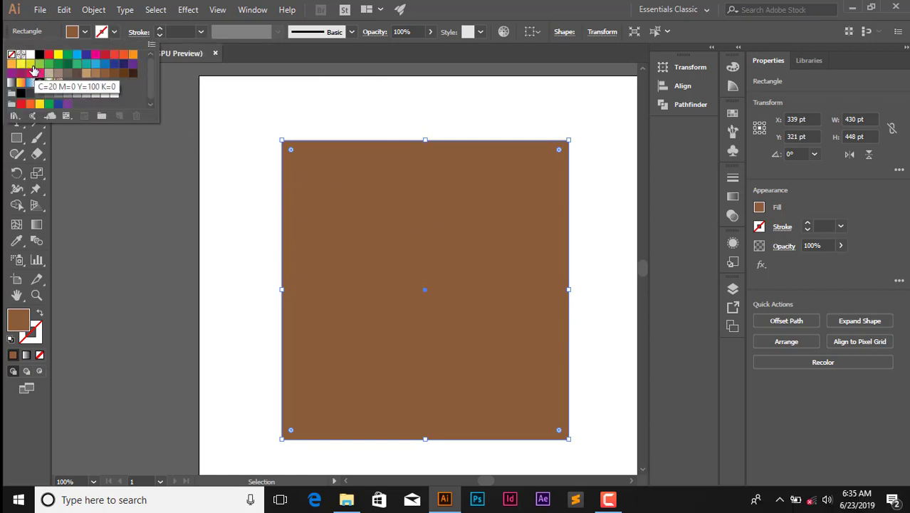
click(162, 32)
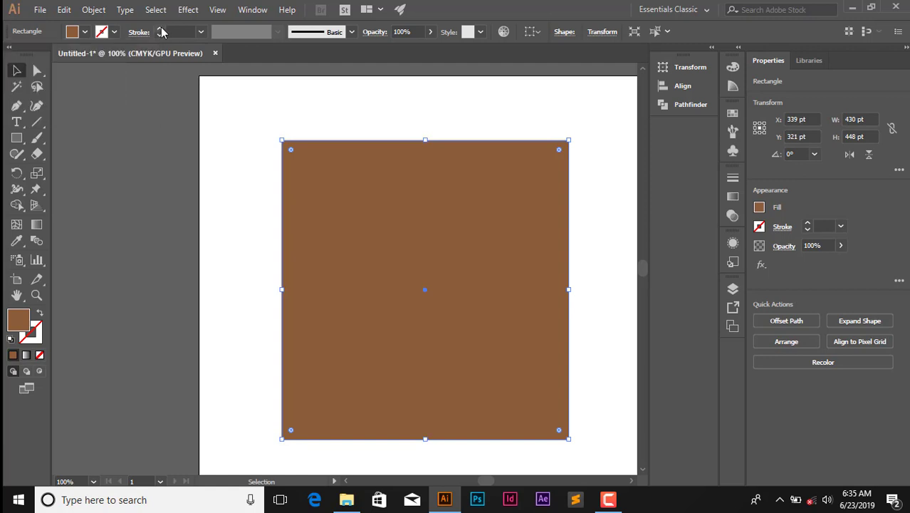
click(162, 32)
click(162, 32)
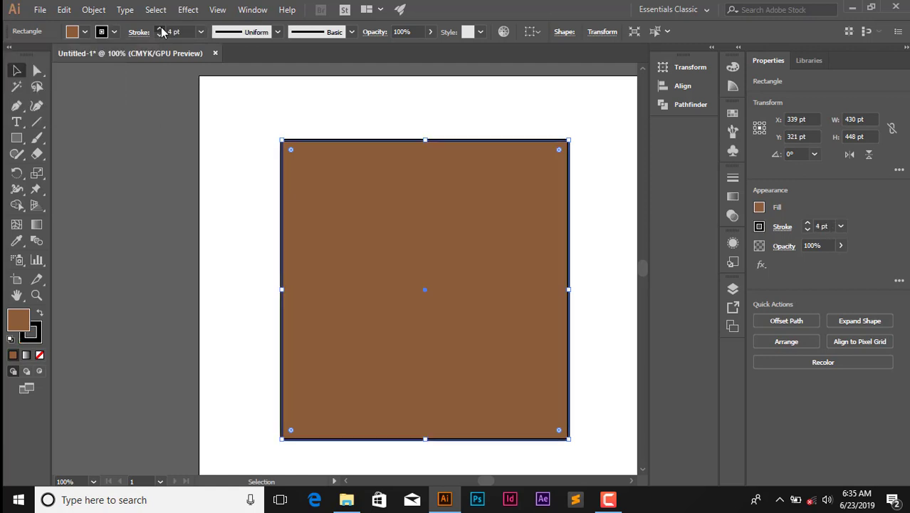
click(162, 32)
click(163, 32)
click(162, 32)
click(162, 32)
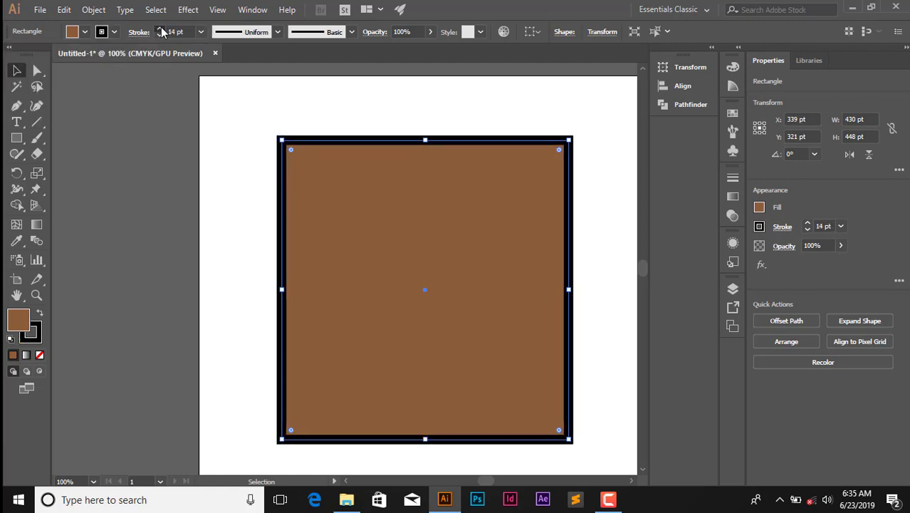
click(163, 32)
click(162, 32)
click(162, 32)
click(160, 29)
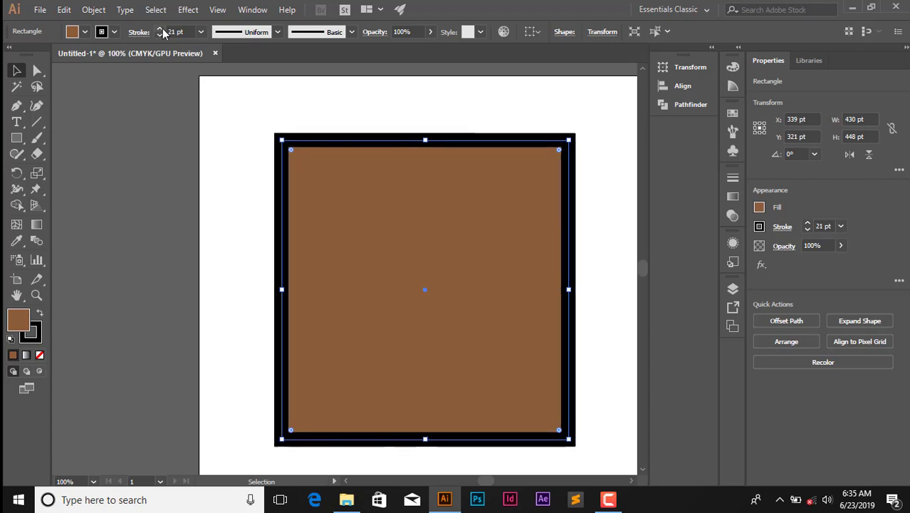
Move the rectangle, recolour its outline magenta, then delete it.
drag(361, 187, 351, 161)
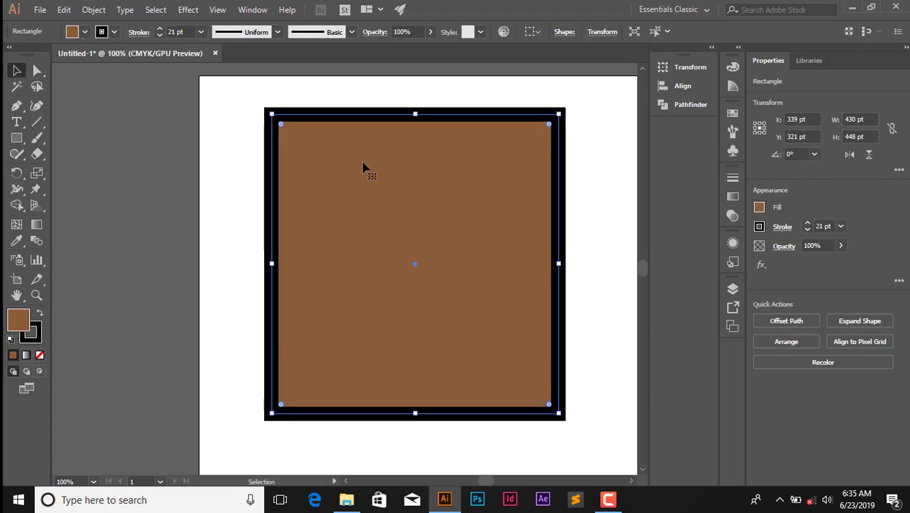
click(103, 31)
click(97, 53)
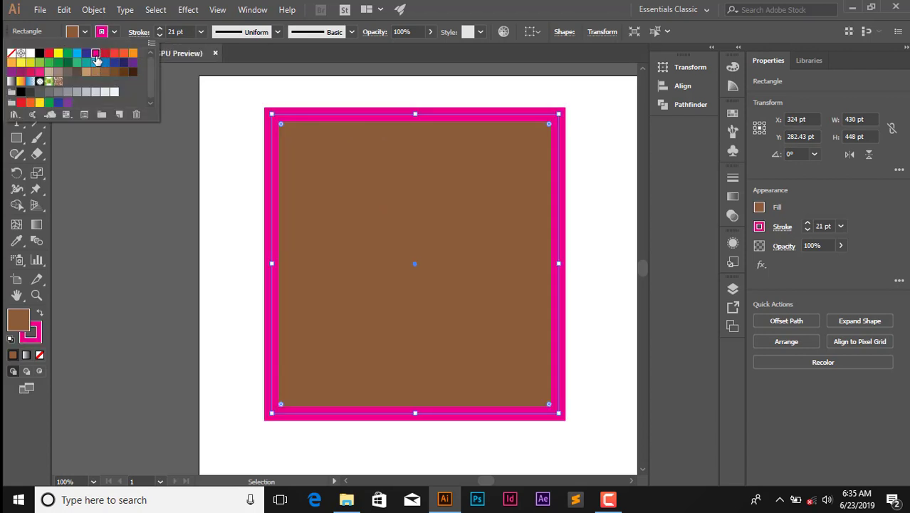
key(Escape)
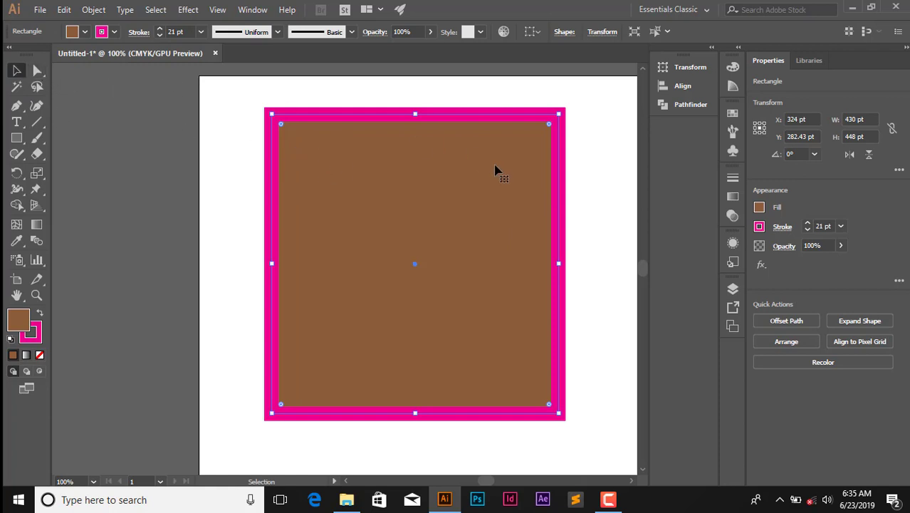
drag(498, 172, 488, 199)
key(Delete)
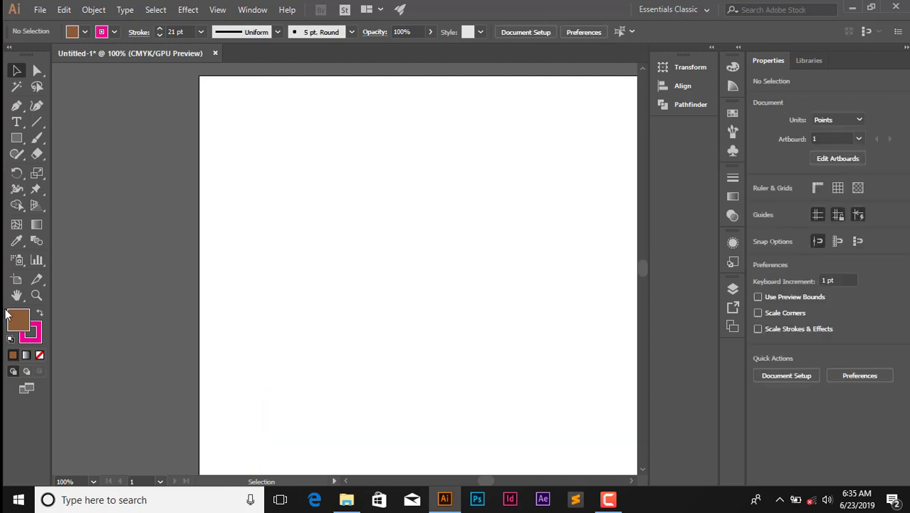
Set the small rectangle's outline to None and delete it.
click(18, 138)
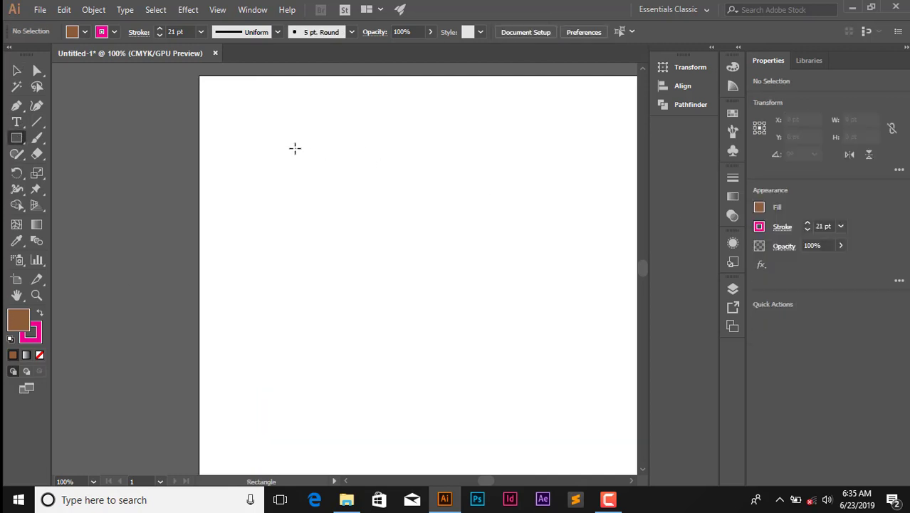
drag(327, 133, 571, 446)
drag(322, 163, 293, 154)
click(114, 31)
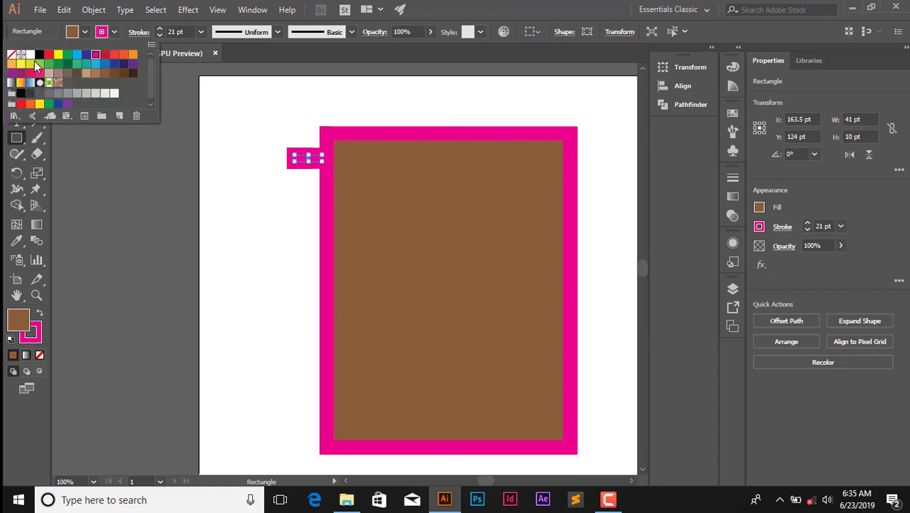
click(11, 55)
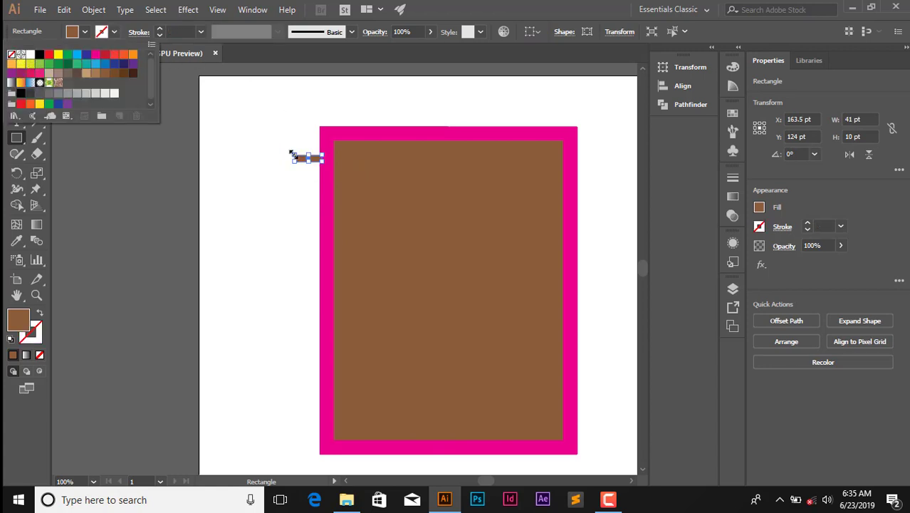
key(Escape)
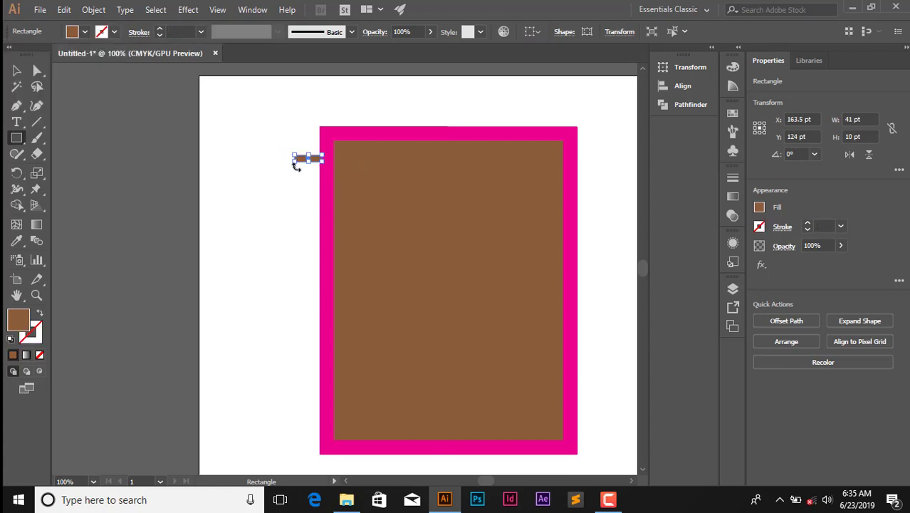
click(17, 69)
key(Delete)
Remove the big brown rectangle's pink outline, move it, and delete it.
click(354, 169)
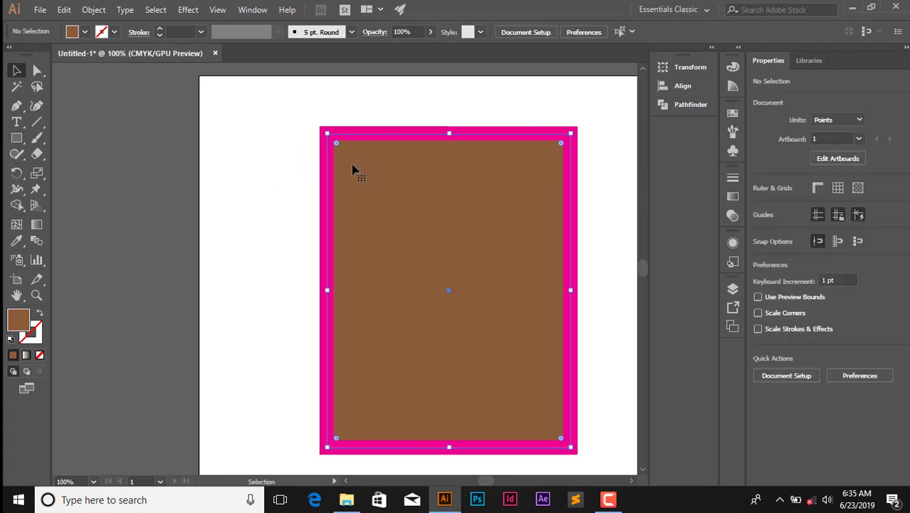
click(103, 33)
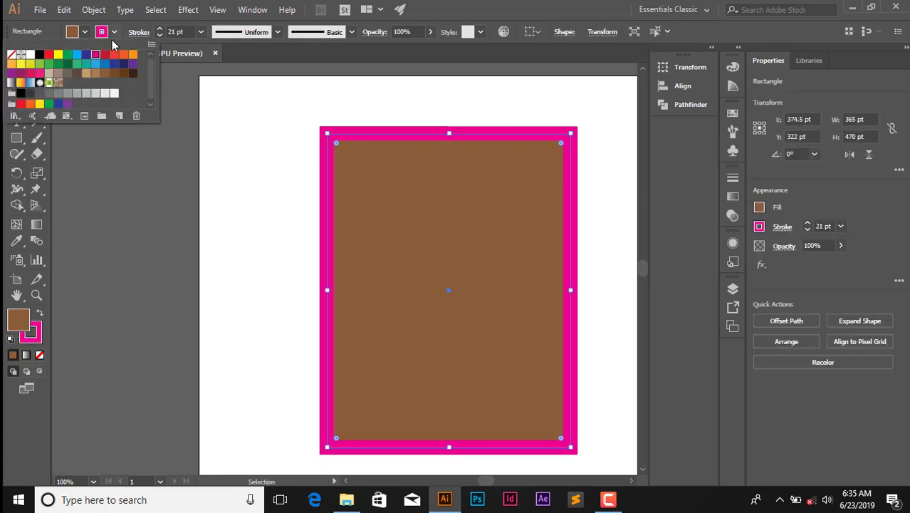
click(12, 54)
click(289, 105)
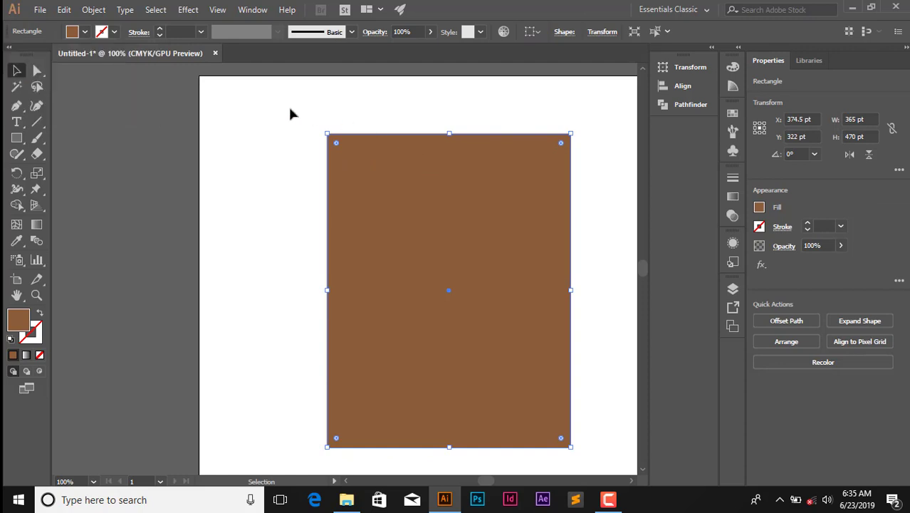
drag(451, 191, 372, 176)
key(Delete)
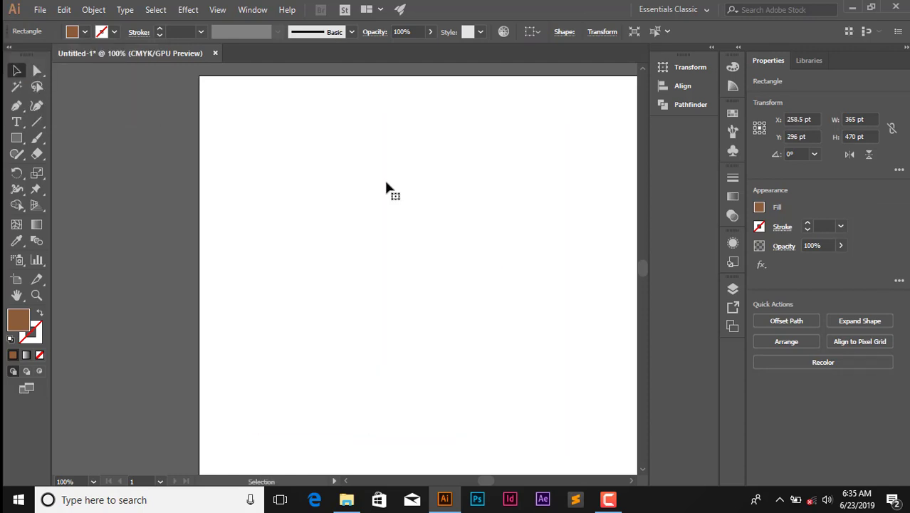
Draw a 428.5 × 428.5 pt square, move it higher, and fill it orange-red.
click(18, 139)
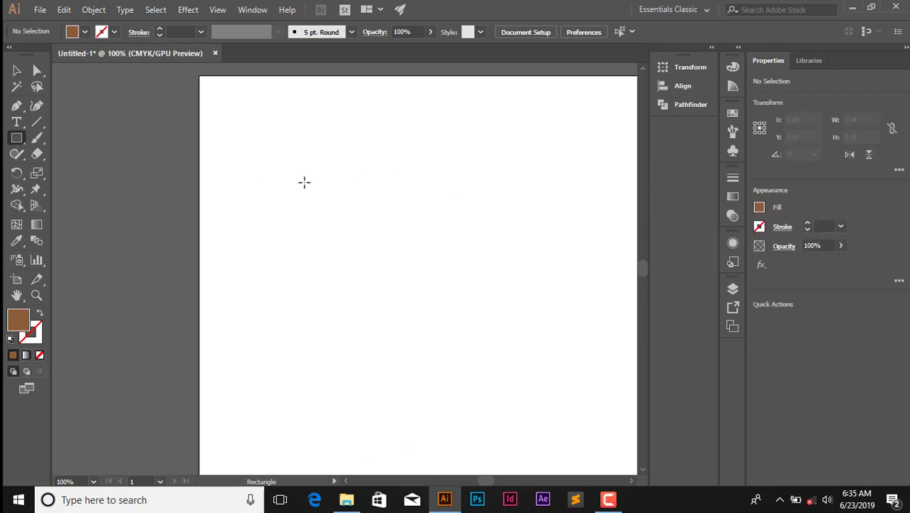
drag(265, 175, 552, 462)
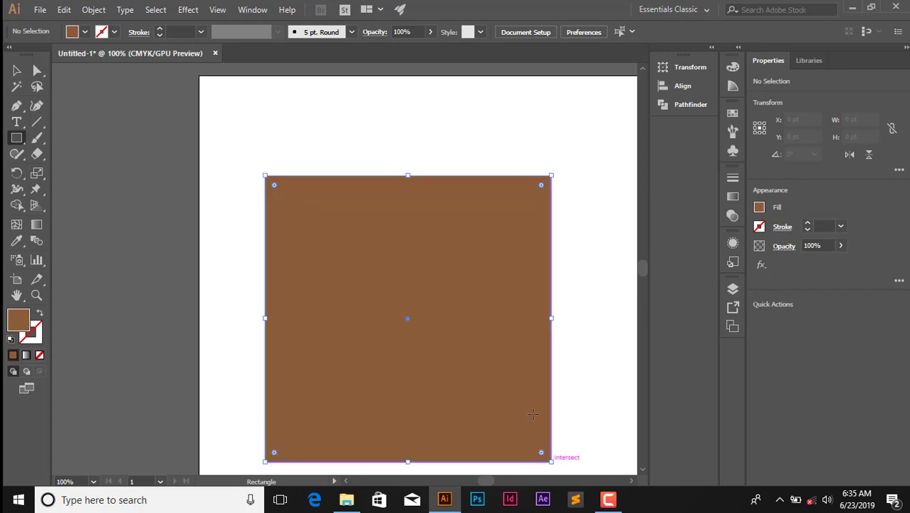
click(16, 70)
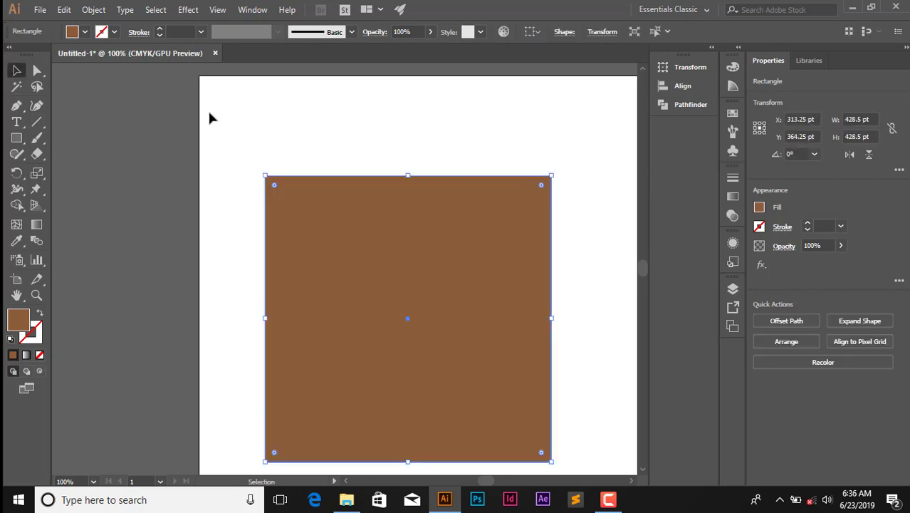
drag(448, 216, 449, 168)
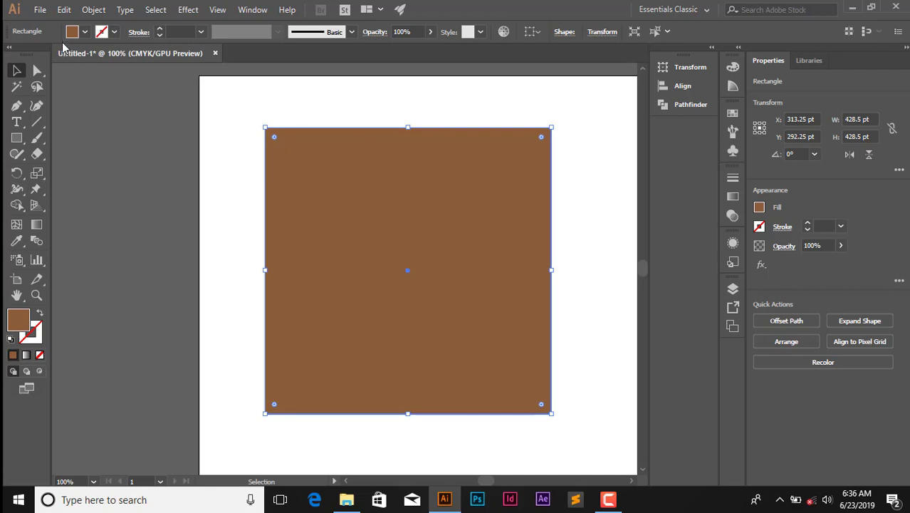
click(82, 32)
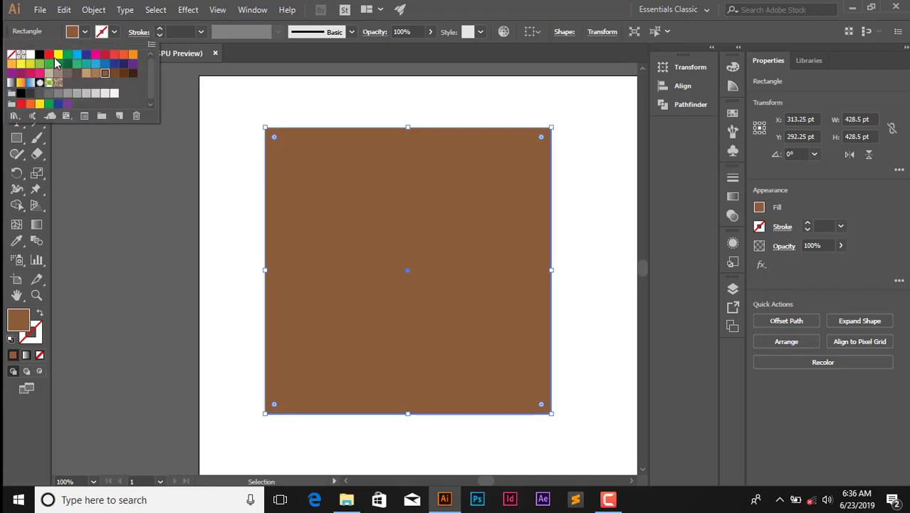
click(123, 55)
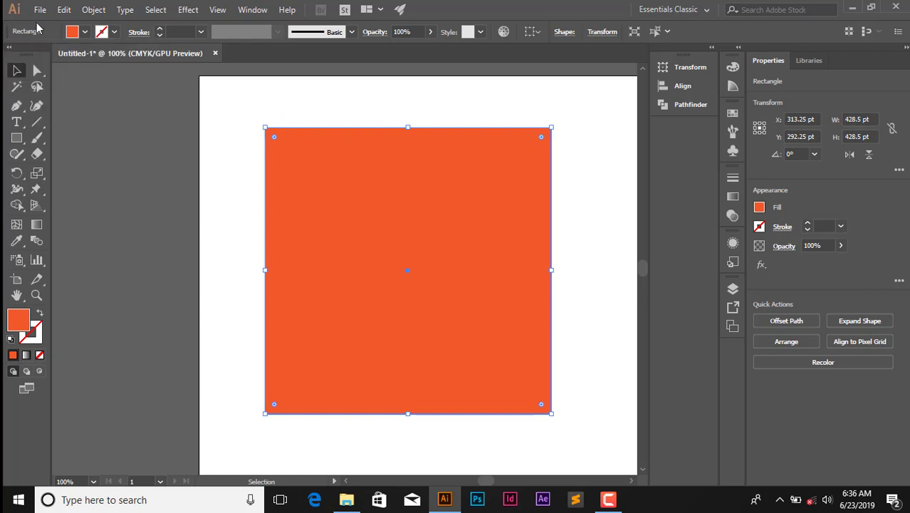
click(39, 70)
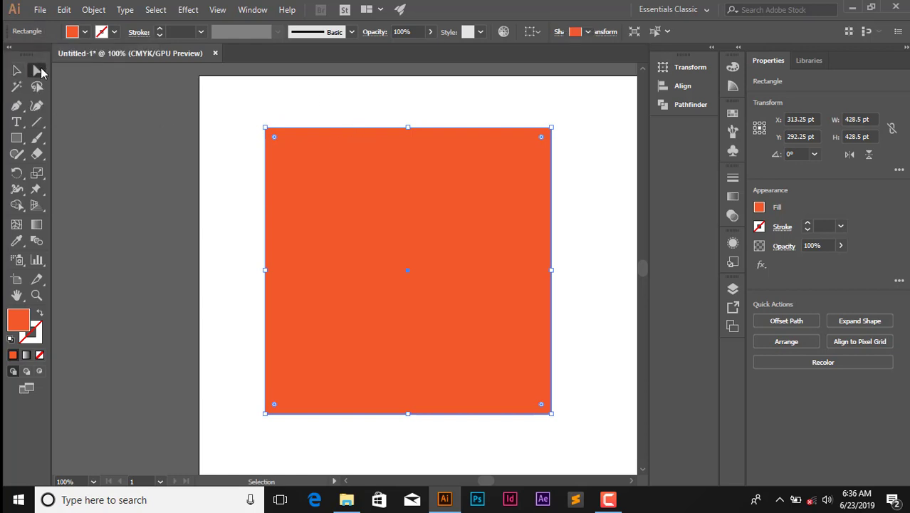
click(17, 71)
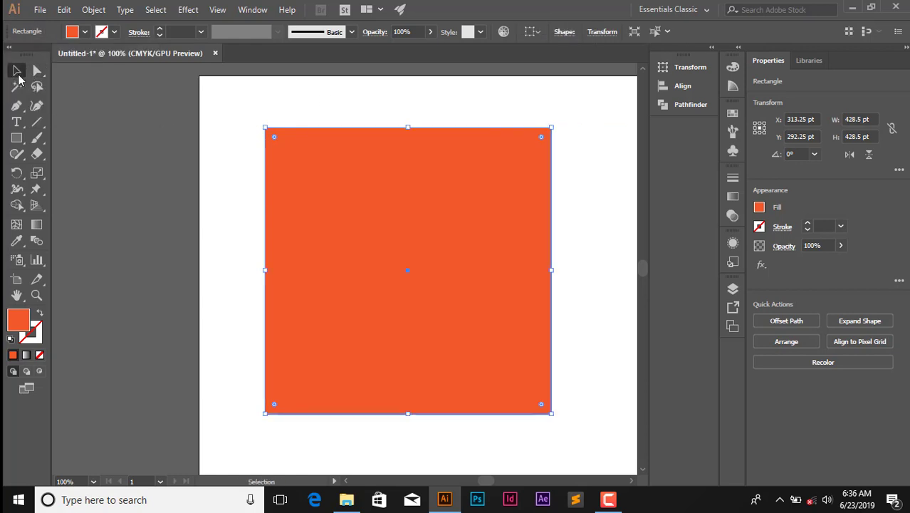
drag(221, 102, 488, 327)
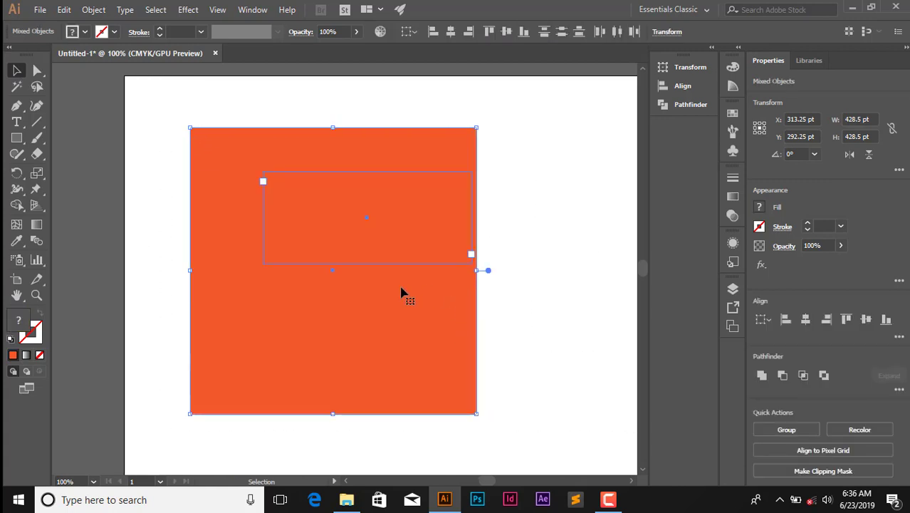
drag(148, 351, 586, 368)
click(37, 70)
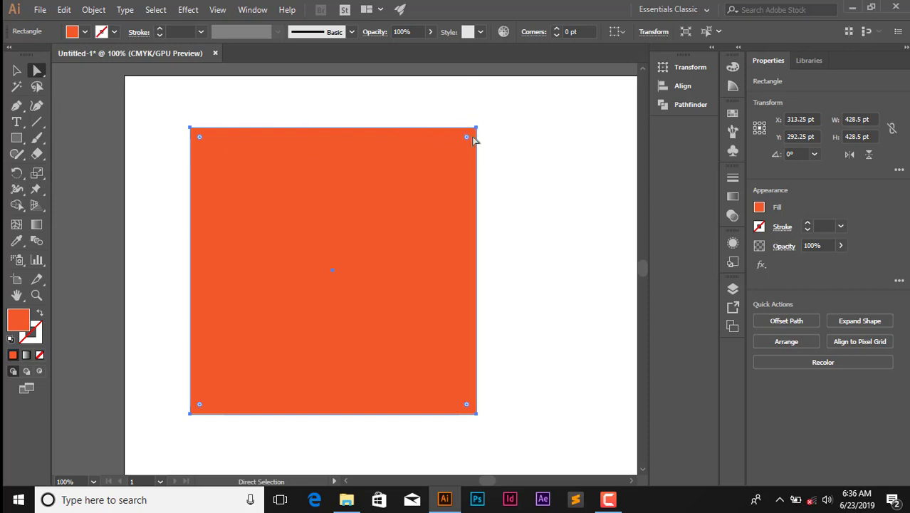
drag(468, 136, 71, 455)
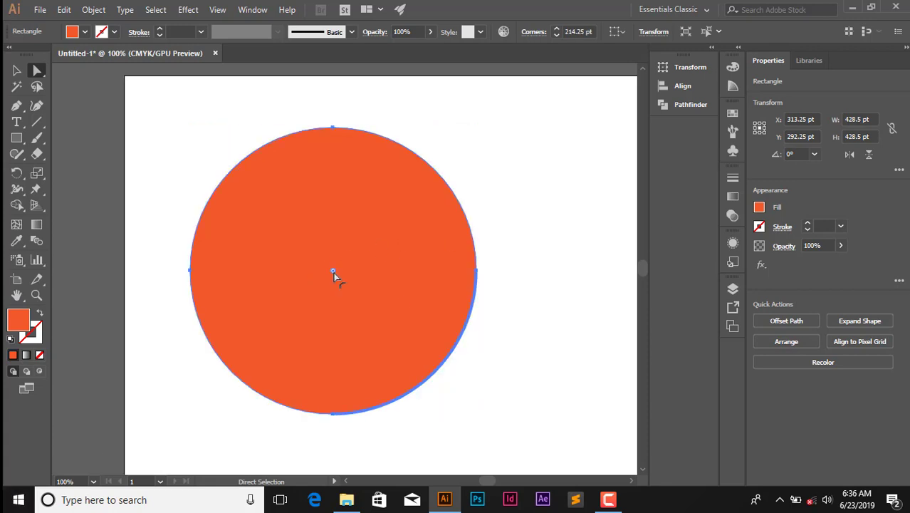
drag(397, 225, 518, 112)
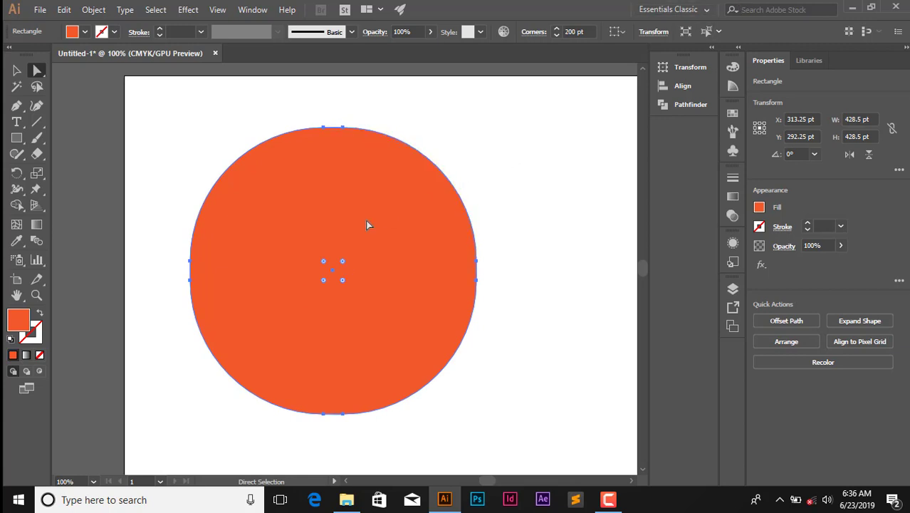
drag(342, 264, 555, 110)
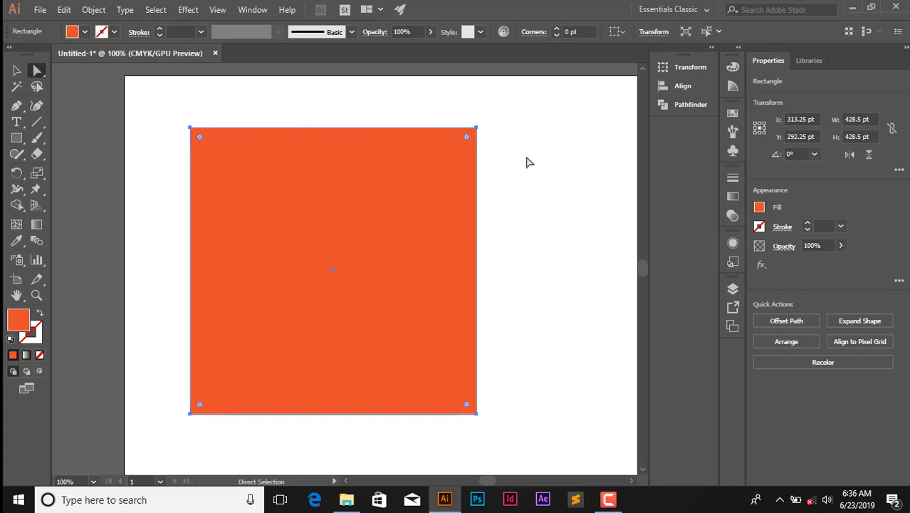
Round the square's top-right and bottom-left corners to about 79–80 pt.
click(476, 128)
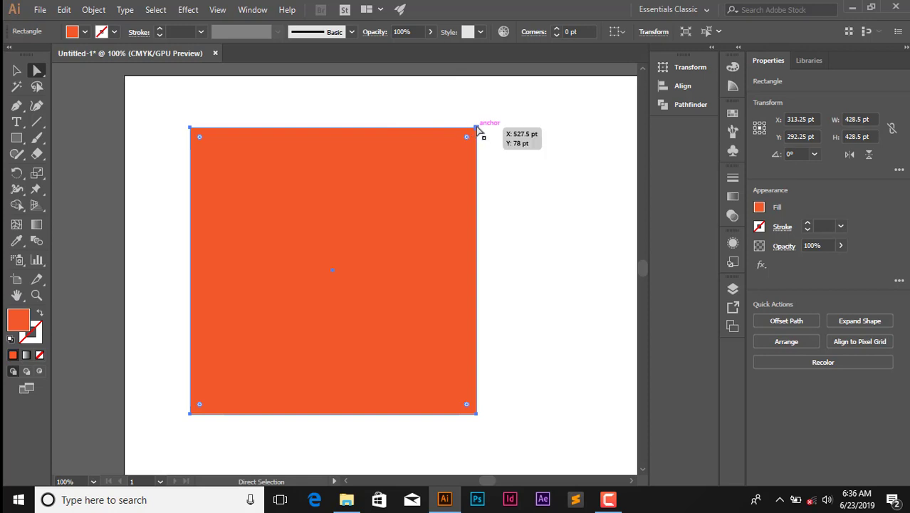
click(477, 128)
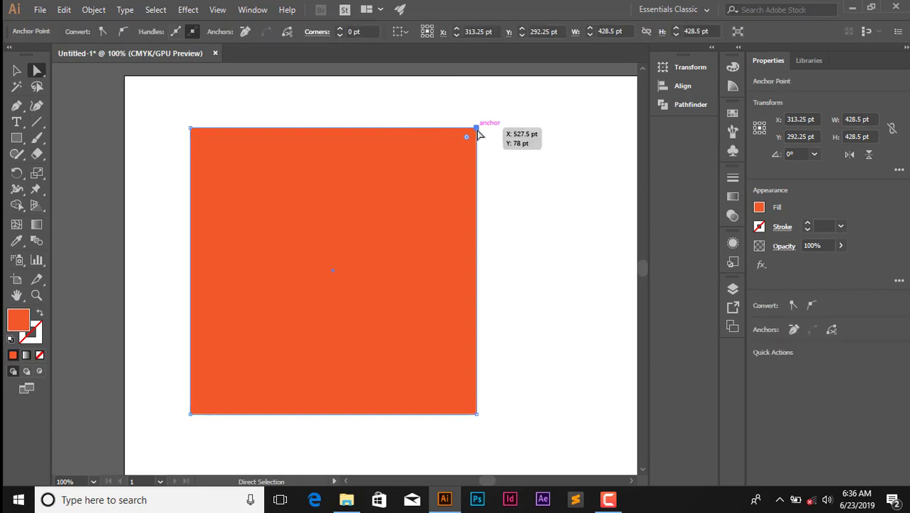
drag(467, 139, 423, 181)
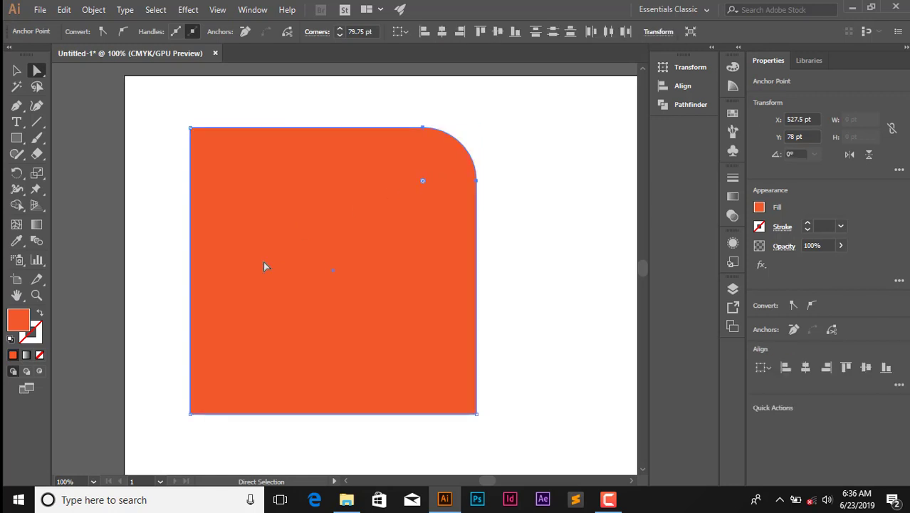
click(191, 414)
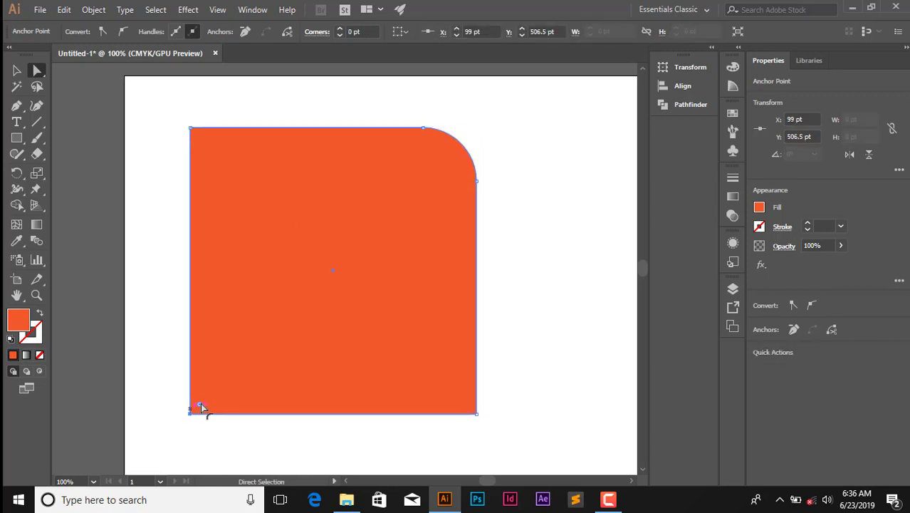
drag(199, 404, 253, 372)
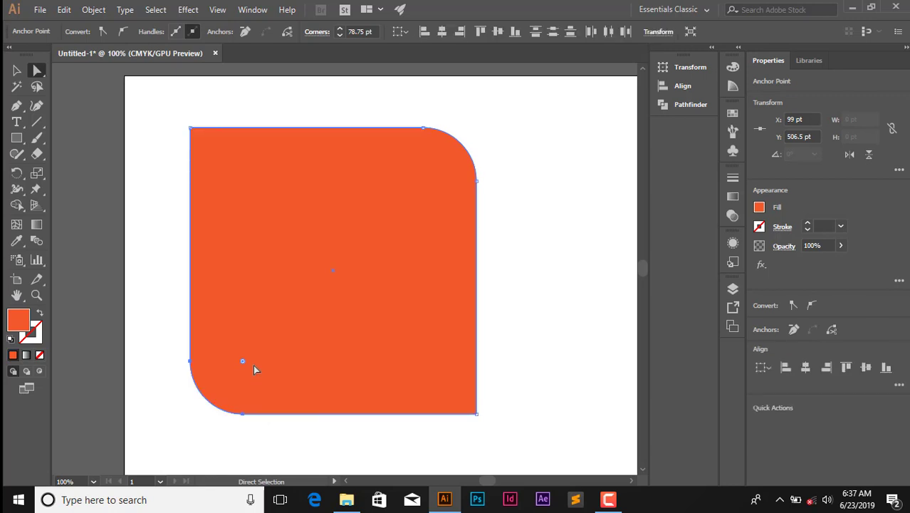
Move the rounded shape right and up on the artboard.
click(22, 69)
drag(386, 207, 440, 186)
scroll(541, 220, down, 1)
Scale the rounded square down to 243.5 × 243.5 pt and place it upper-left.
click(556, 235)
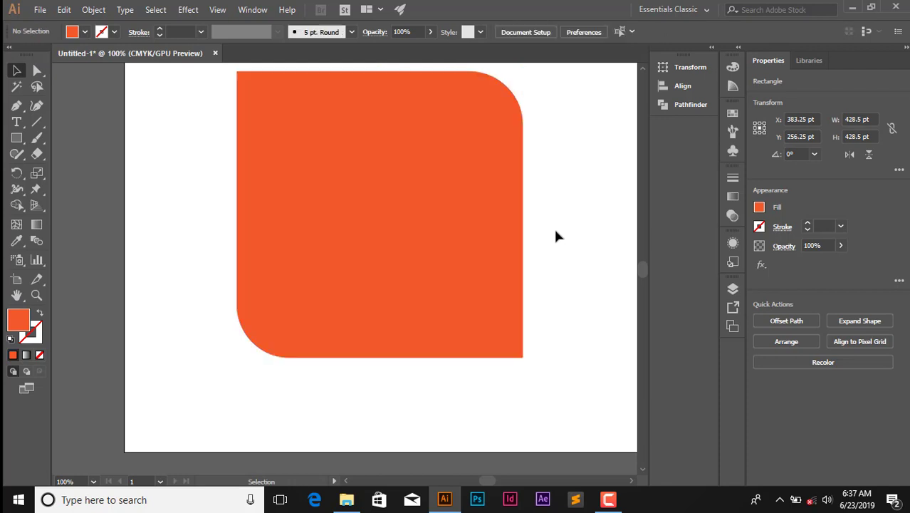
scroll(217, 190, up, 2)
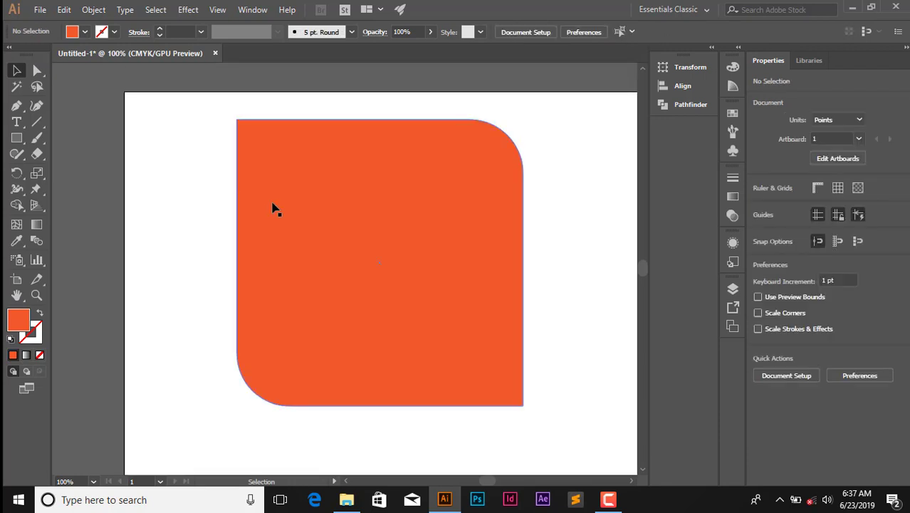
drag(400, 215, 302, 217)
click(298, 111)
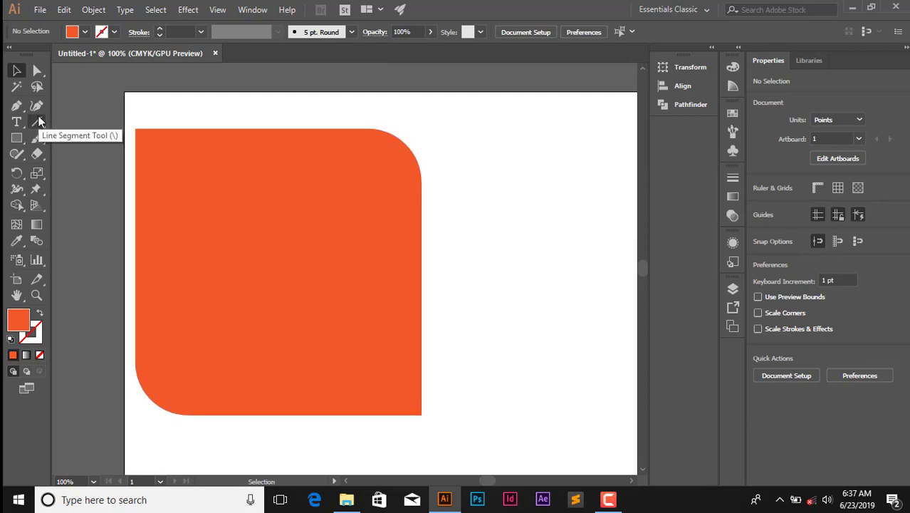
drag(257, 256, 362, 258)
scroll(362, 259, down, 2)
drag(422, 168, 366, 188)
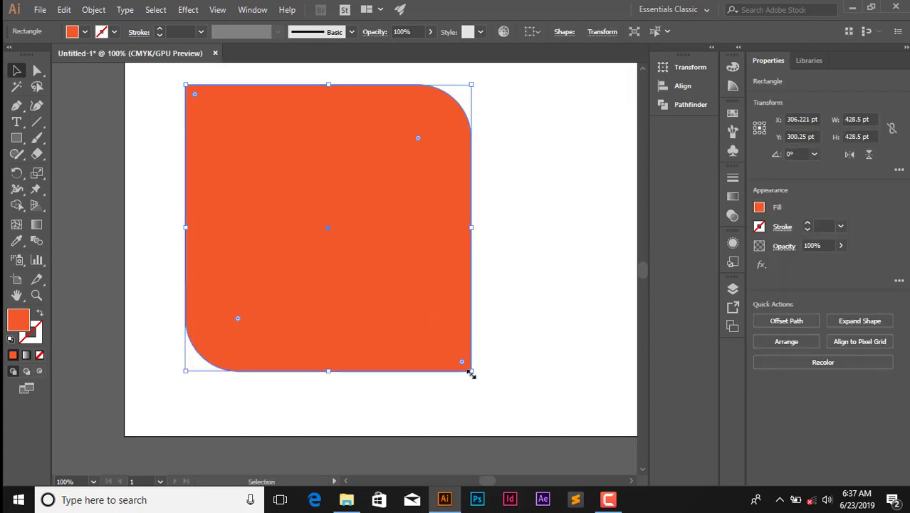
drag(471, 372, 412, 309)
drag(361, 233, 262, 187)
click(371, 108)
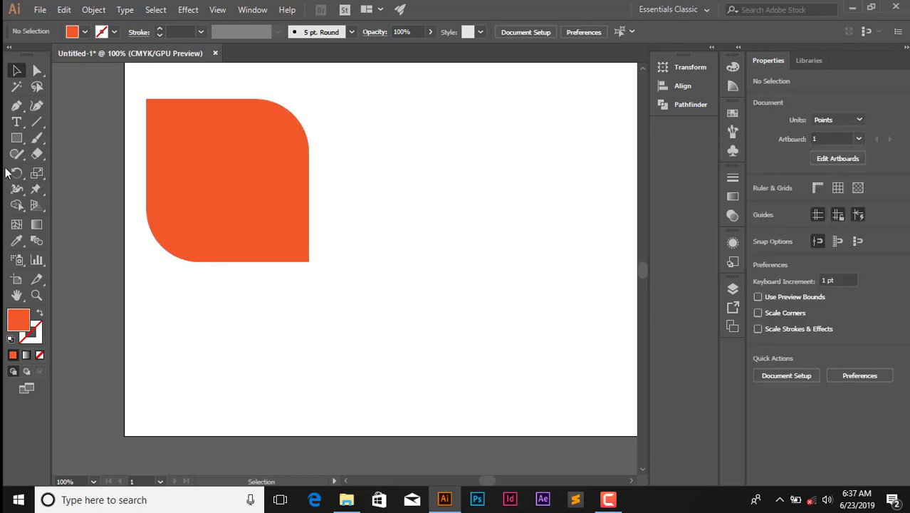
Draw a 286 × 286 pt circle and move it to about X 513, Y 250.5 pt.
click(13, 144)
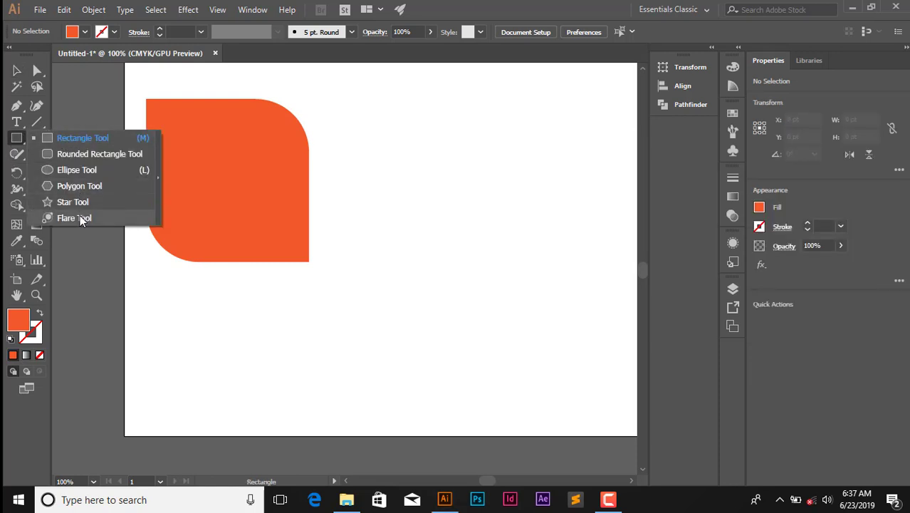
click(80, 170)
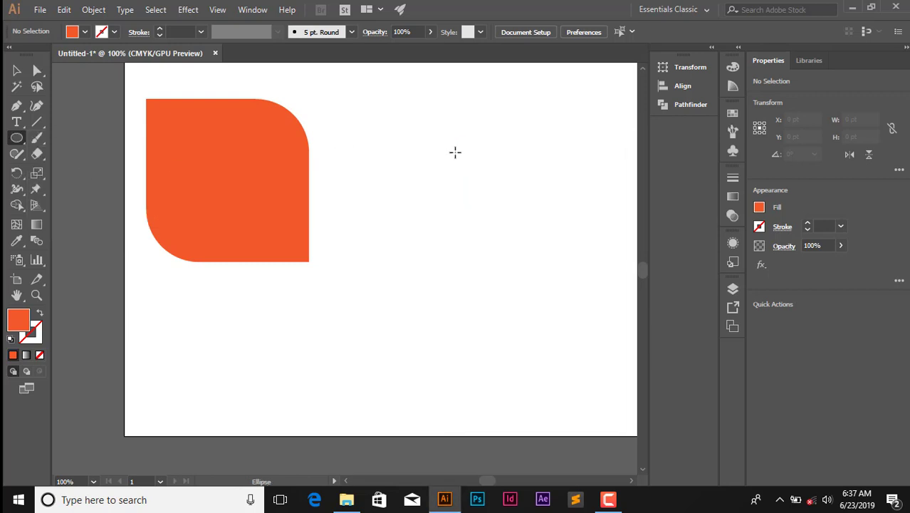
drag(442, 131, 495, 322)
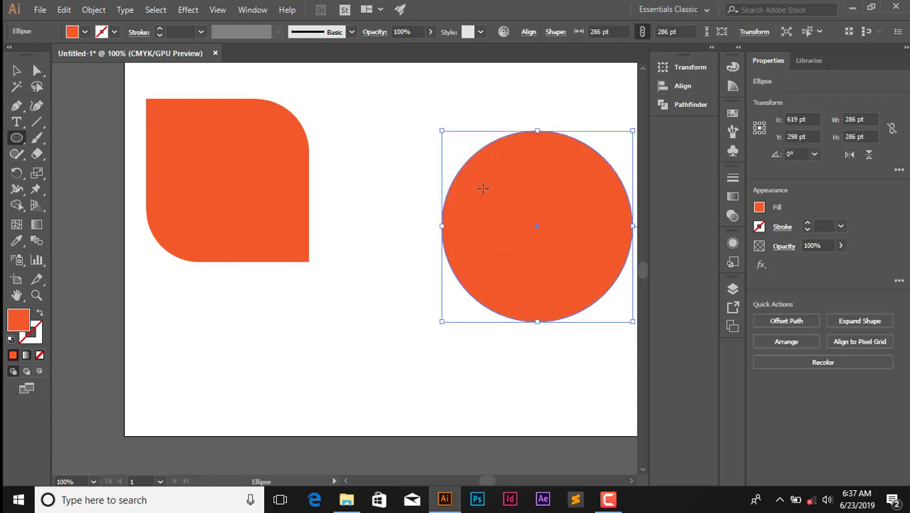
click(16, 70)
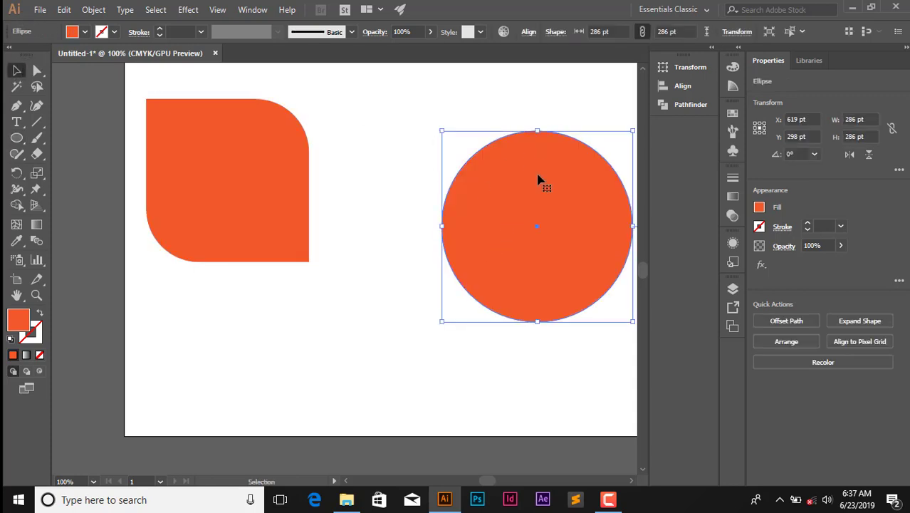
drag(542, 180, 467, 146)
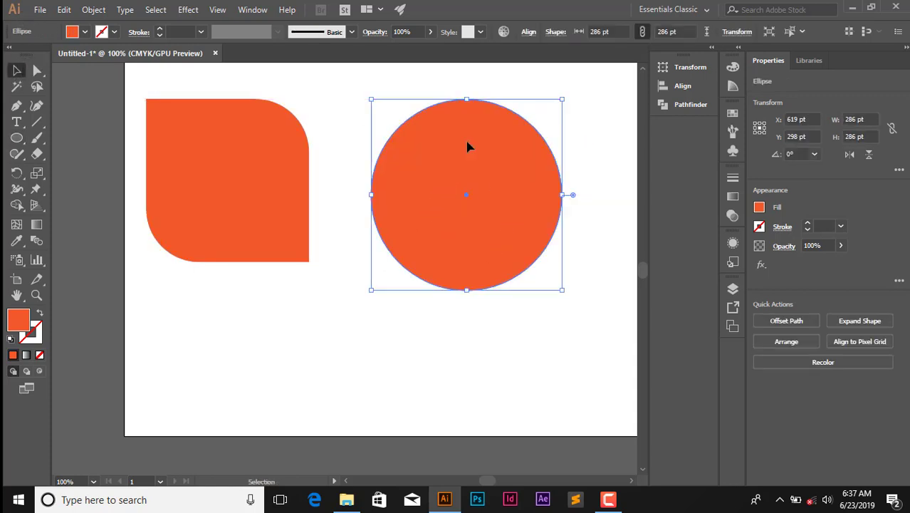
Draw a 616 pt horizontal line beneath the shapes and give it a visible stroke.
click(37, 122)
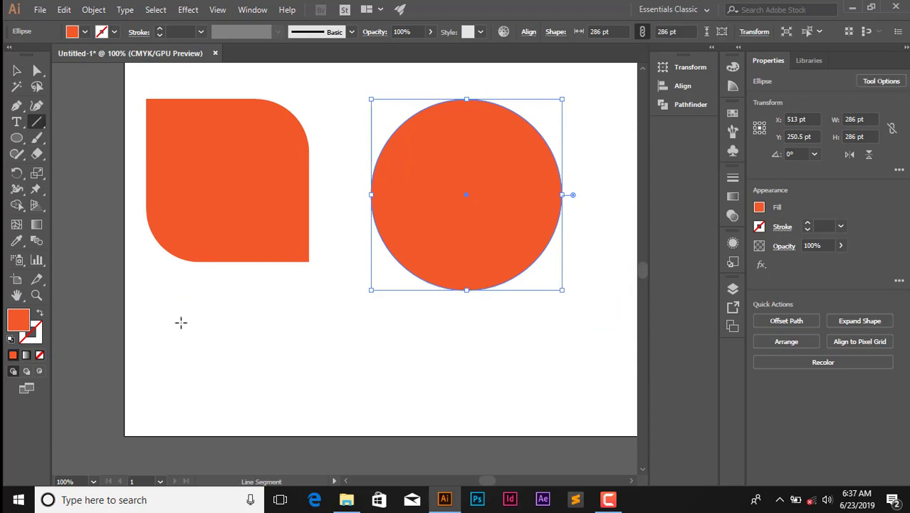
drag(180, 322, 590, 322)
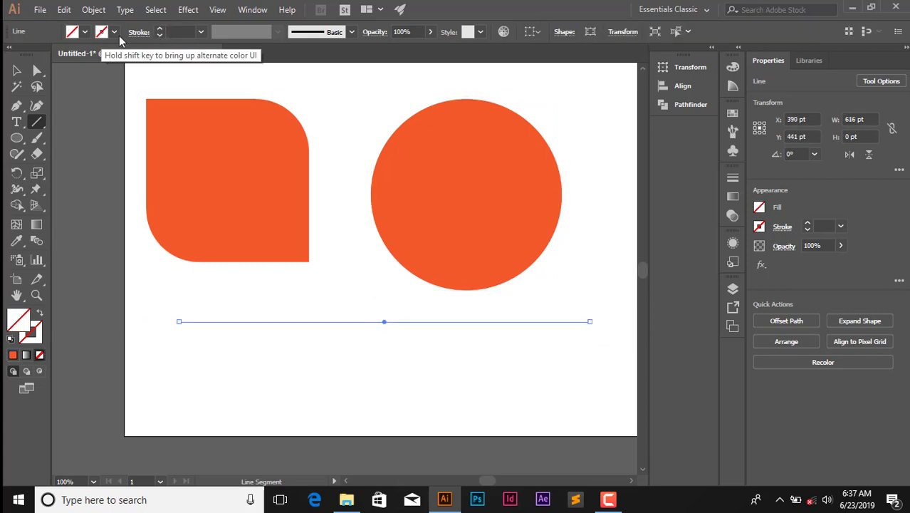
click(160, 30)
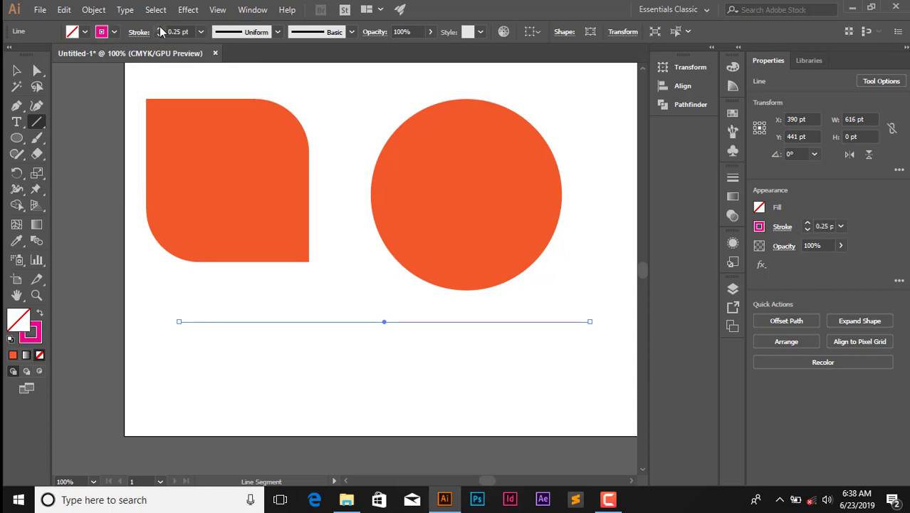
click(16, 69)
click(293, 88)
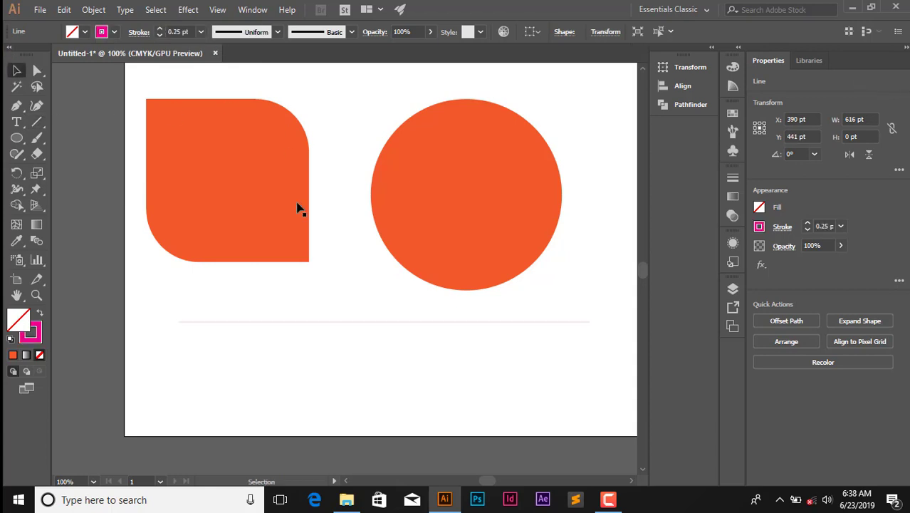
click(335, 323)
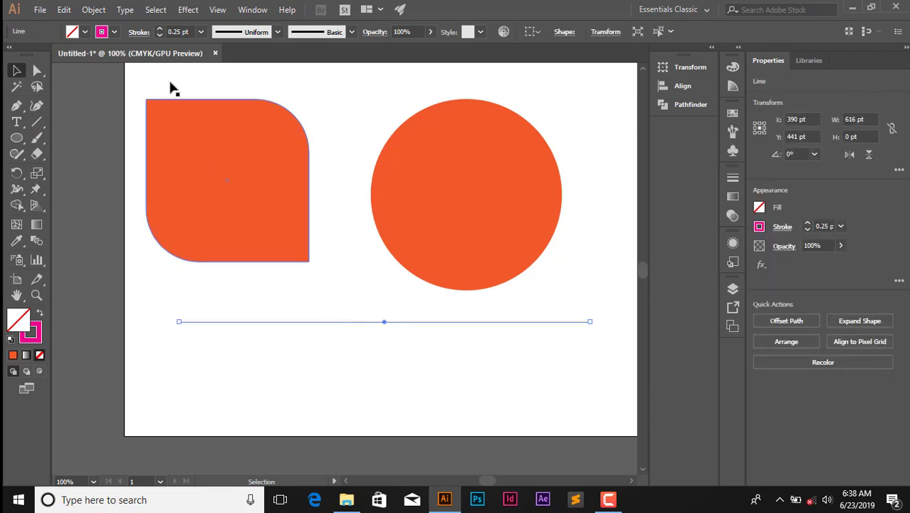
Make the line's stroke orange and raise its weight to 11 pt.
click(113, 32)
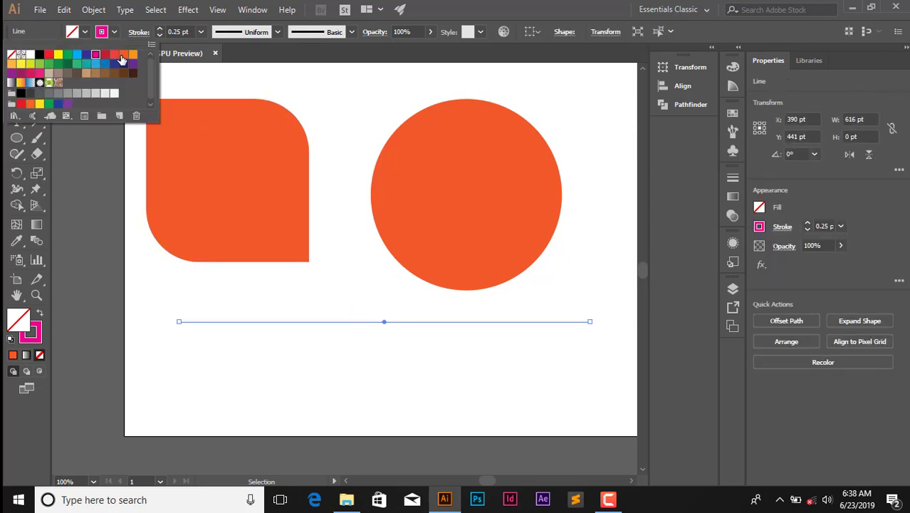
click(123, 57)
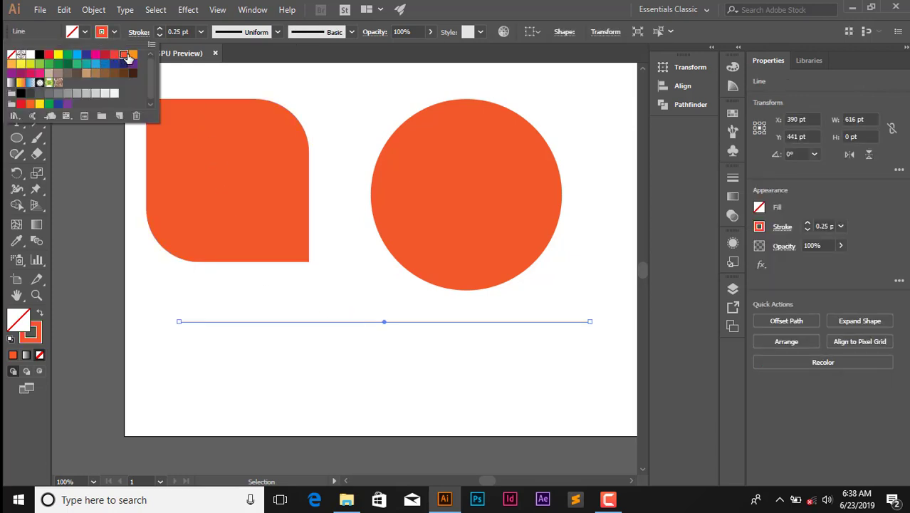
click(160, 28)
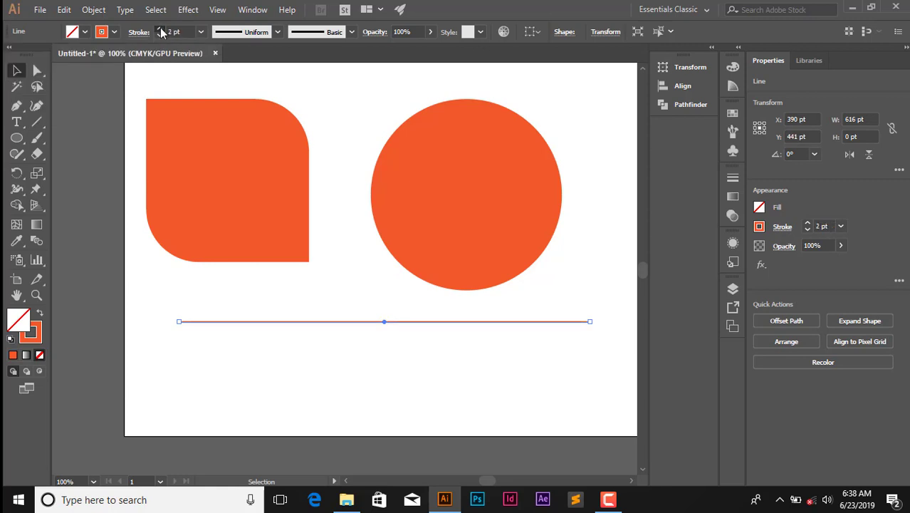
click(161, 29)
click(161, 29)
click(160, 29)
click(160, 29)
click(160, 29)
click(160, 29)
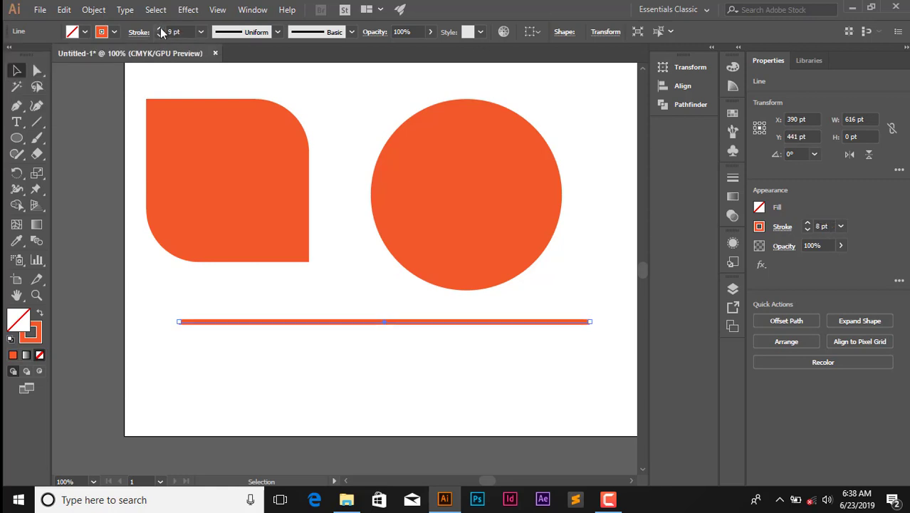
click(161, 29)
click(160, 29)
click(417, 371)
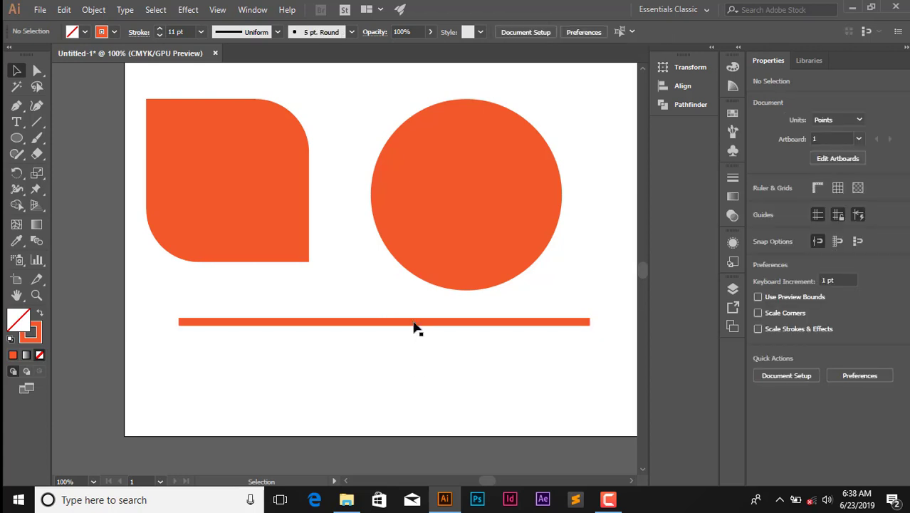
Move the orange bar down to the lower part of the artboard.
drag(417, 327, 417, 375)
drag(310, 305, 325, 398)
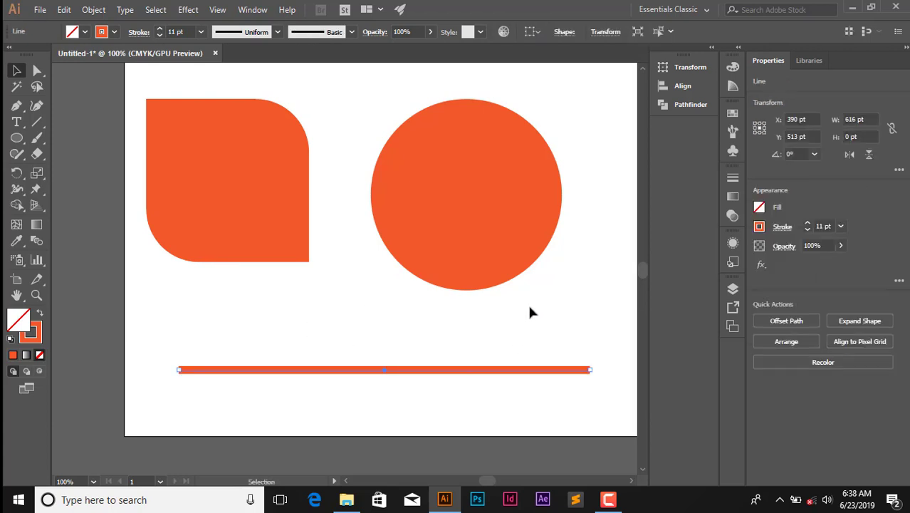
scroll(509, 479, down, 2)
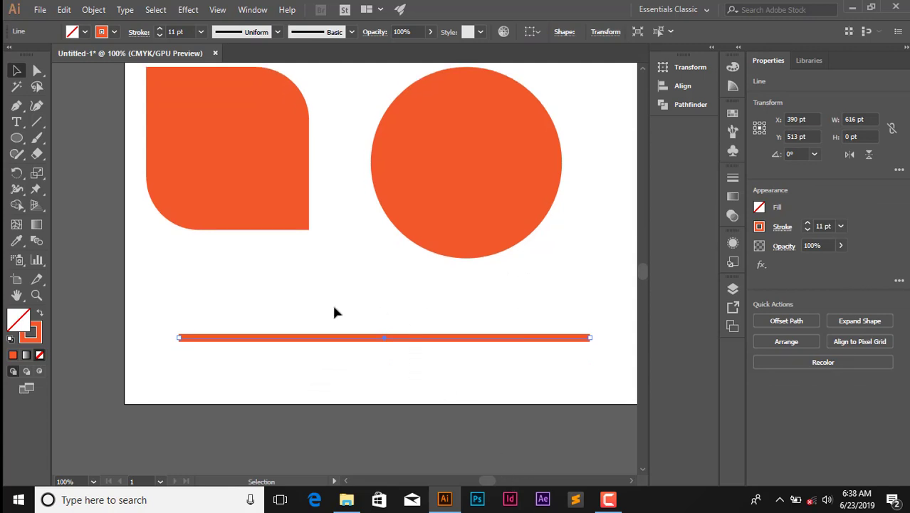
click(314, 360)
scroll(436, 234, up, 2)
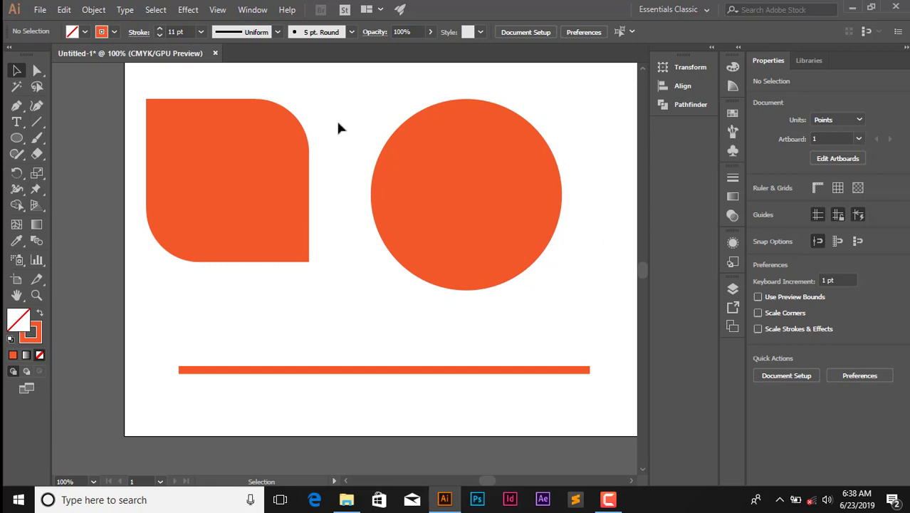
Draw a 285.9 pt vertical line through the circle's centre with a 1 pt stroke.
click(37, 122)
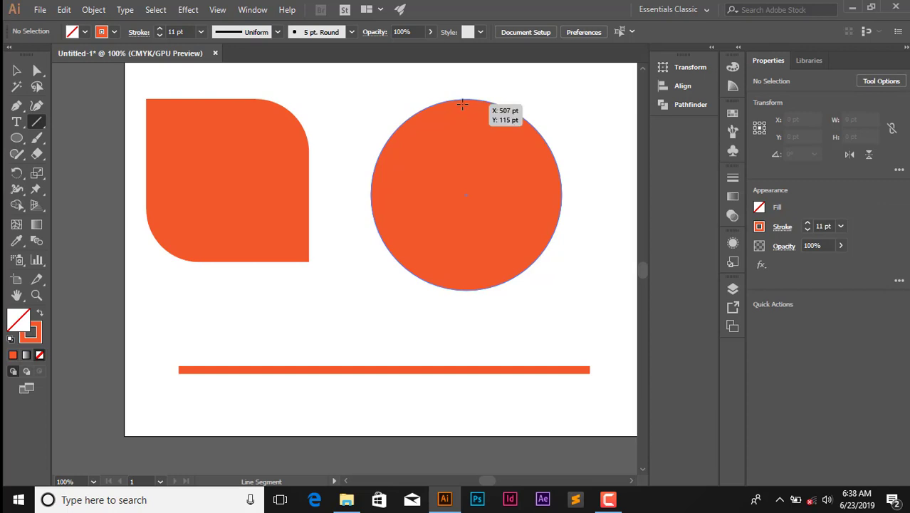
drag(463, 100, 464, 291)
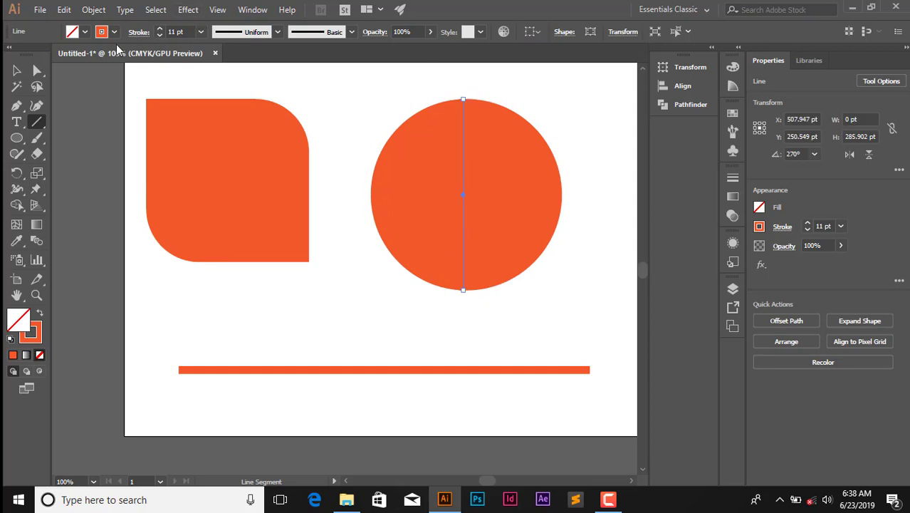
click(159, 35)
click(159, 36)
click(160, 35)
click(159, 29)
click(159, 29)
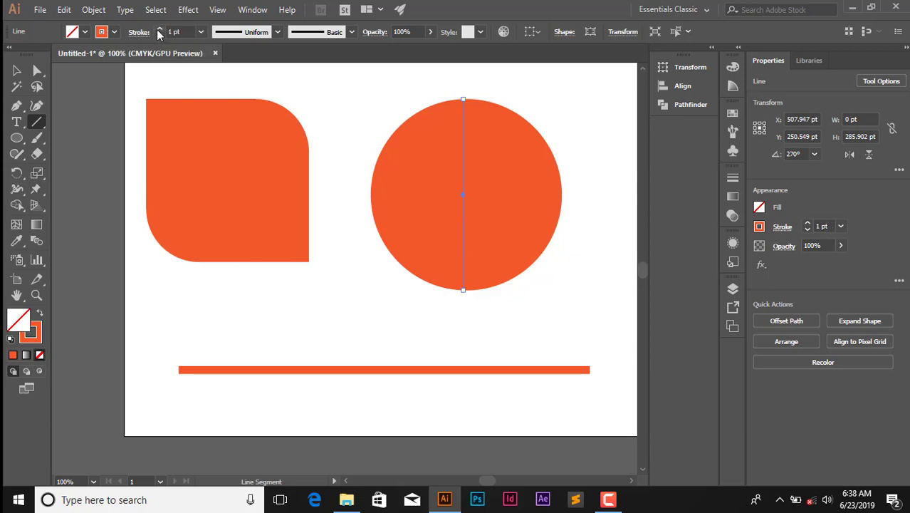
click(16, 71)
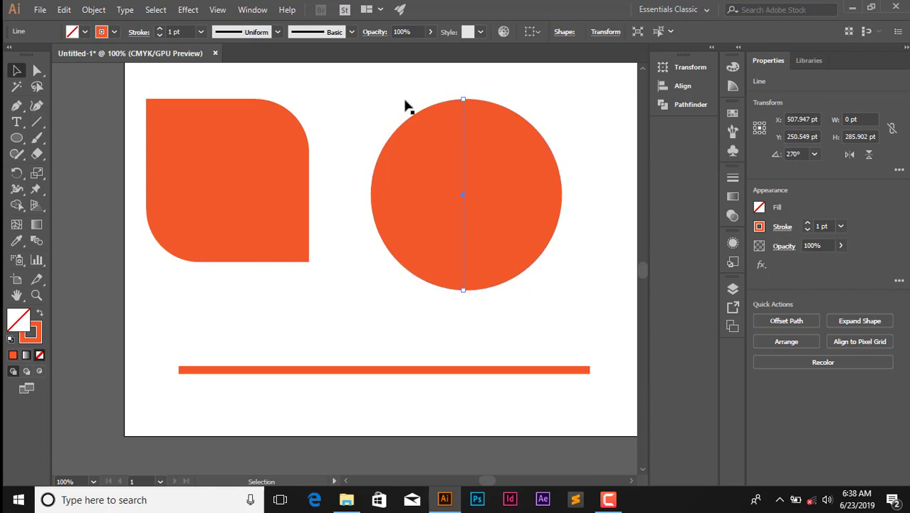
Apply Object > Path > Divide Objects Below, then select each resulting circle half.
click(91, 10)
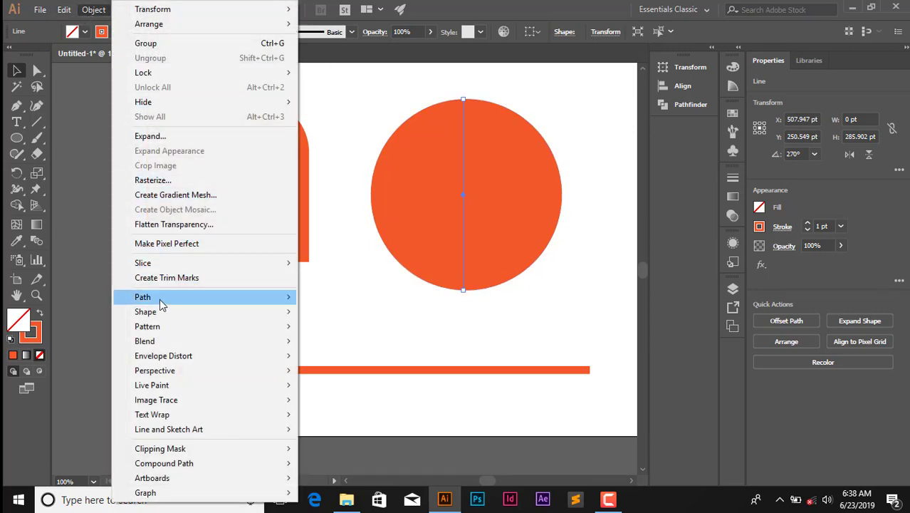
mouse_move(162, 303)
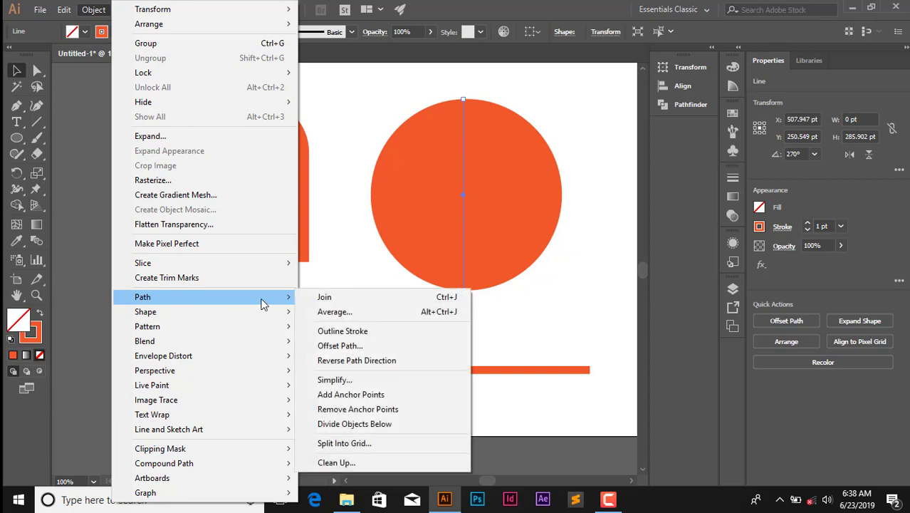
click(374, 427)
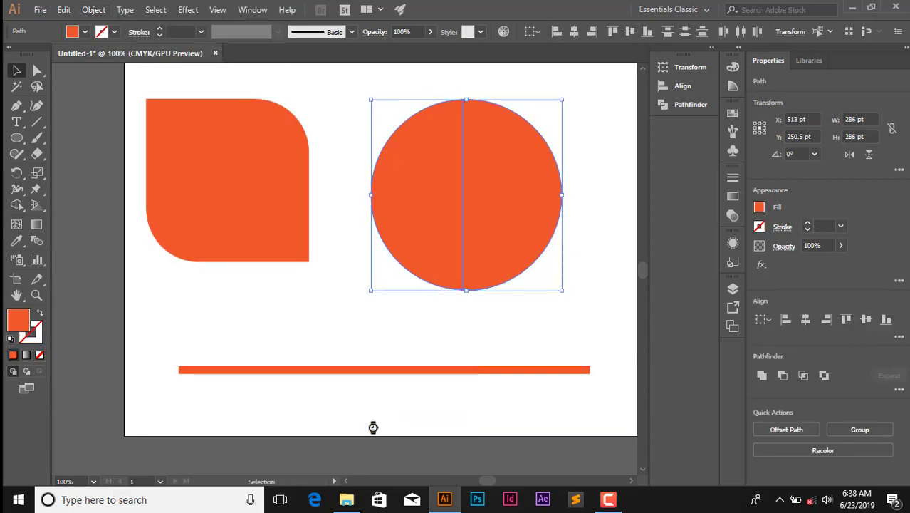
click(485, 80)
click(493, 149)
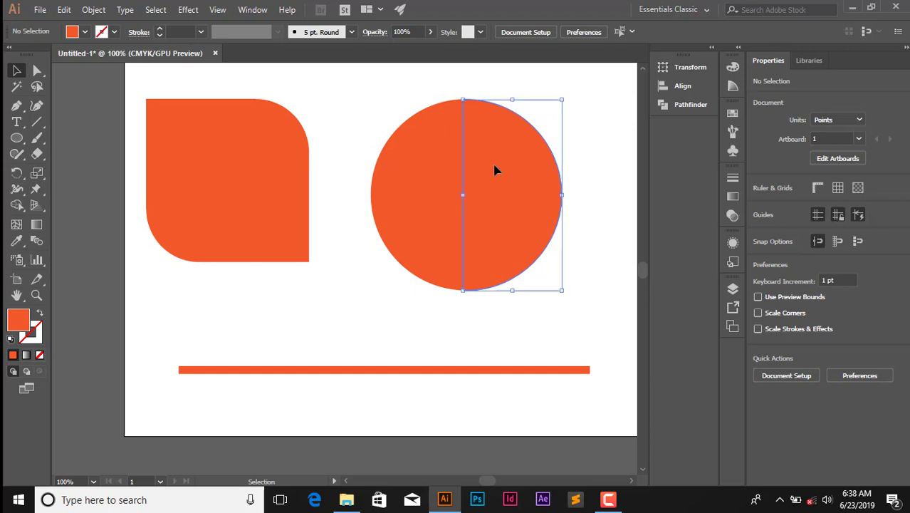
click(417, 193)
Fill the circle's left half with the green swatch, leaving the right half orange.
click(526, 191)
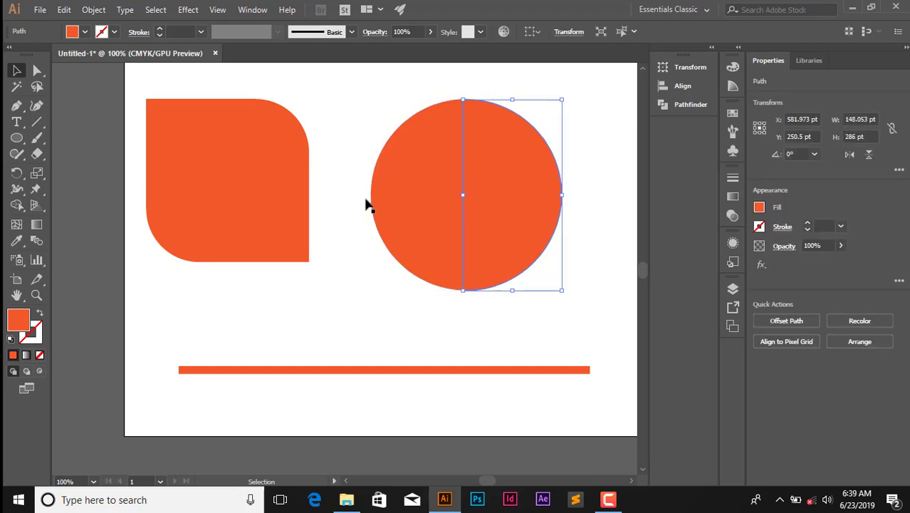
click(413, 207)
click(492, 200)
click(410, 203)
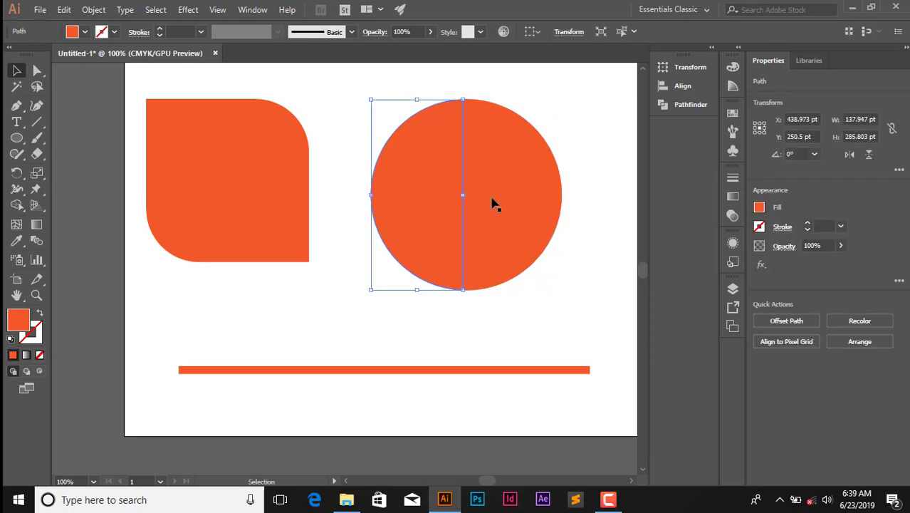
click(85, 31)
click(67, 54)
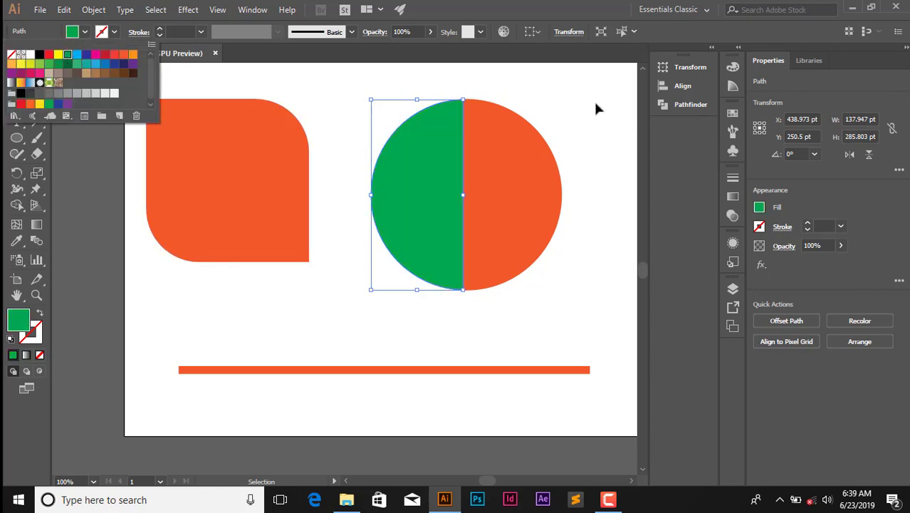
click(548, 128)
Select the green and orange halves together to check them, then clear the selection.
click(547, 135)
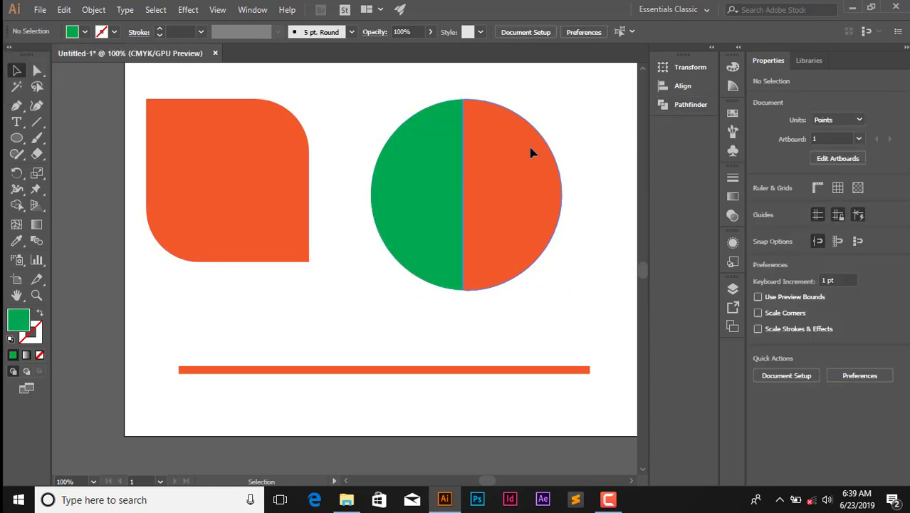
click(530, 153)
click(436, 158)
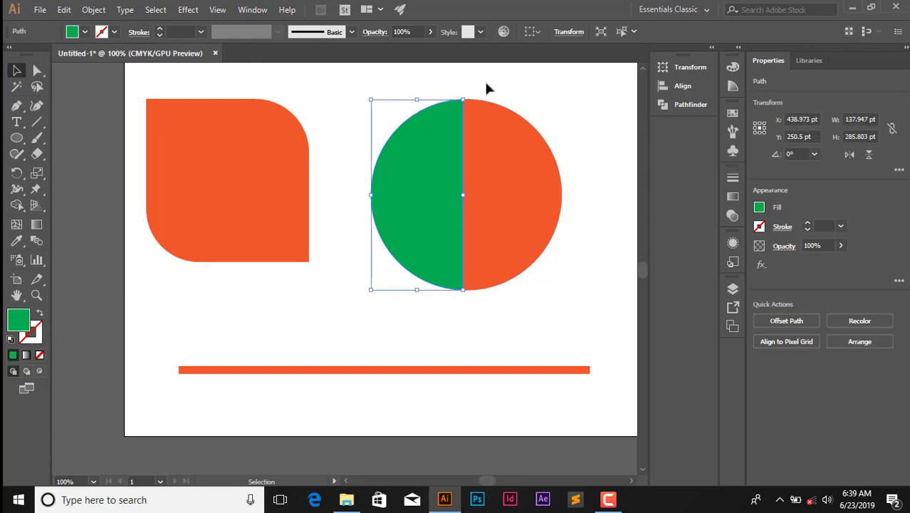
shift+click(472, 206)
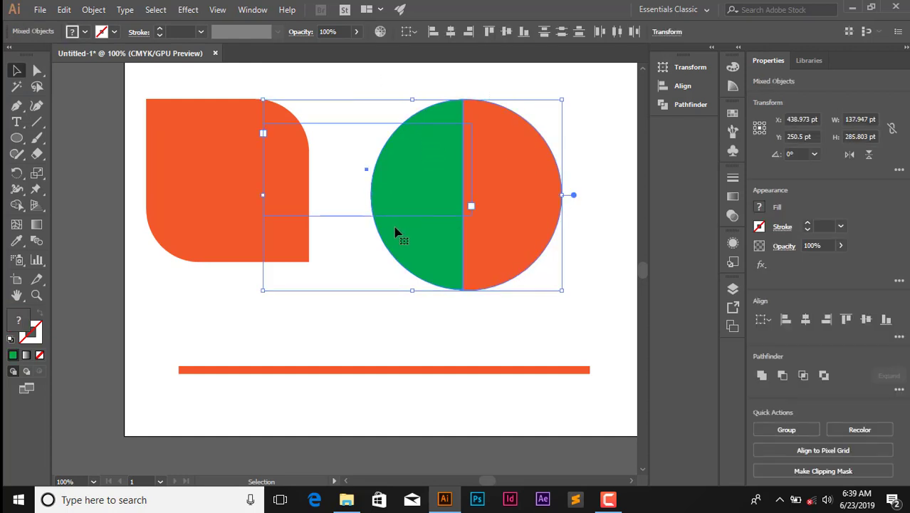
click(607, 134)
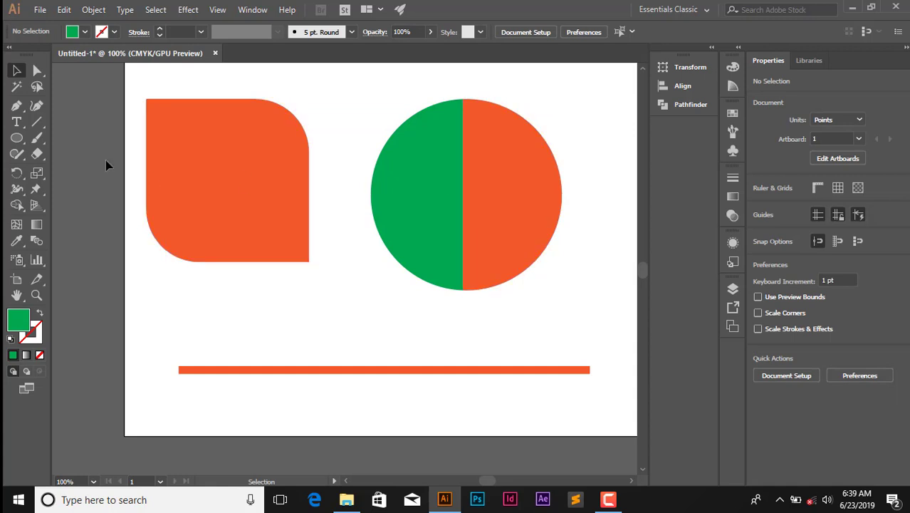
click(37, 121)
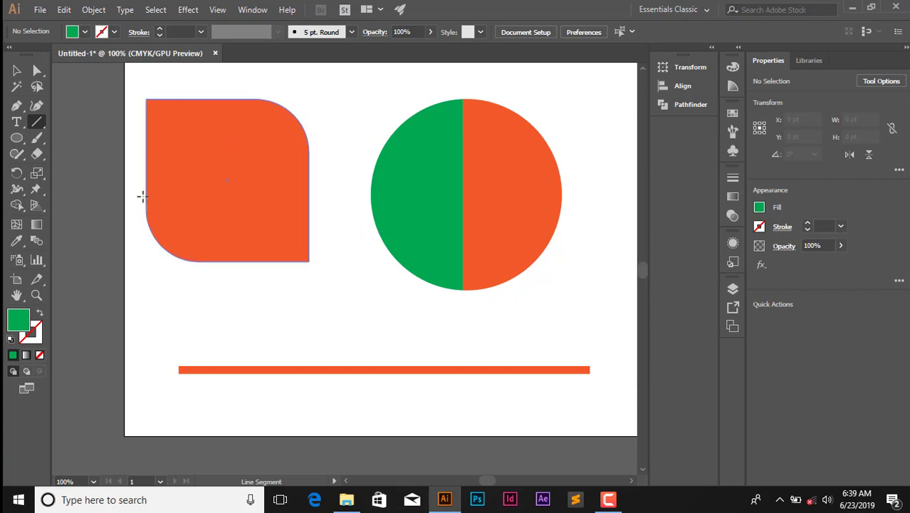
Move the rounded square and split circle together about 85 pt lower on the artboard.
scroll(326, 305, up, 2)
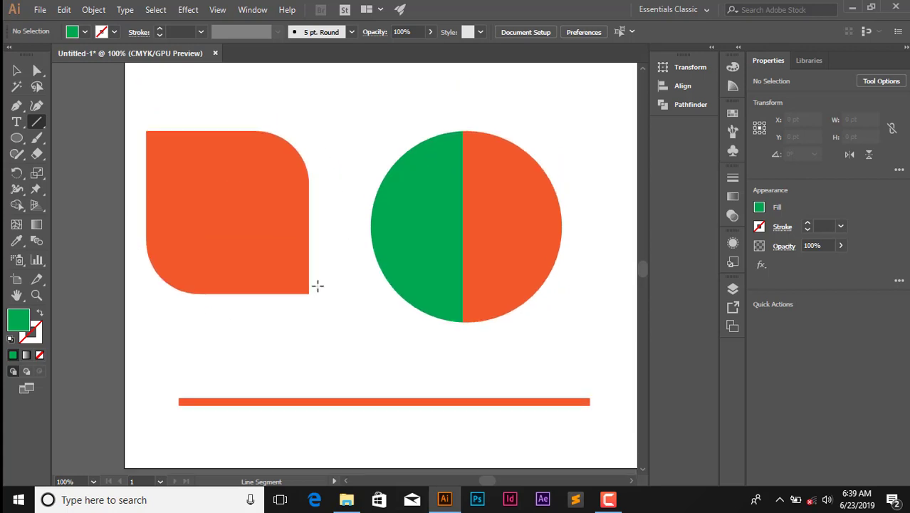
click(16, 71)
drag(102, 107, 559, 366)
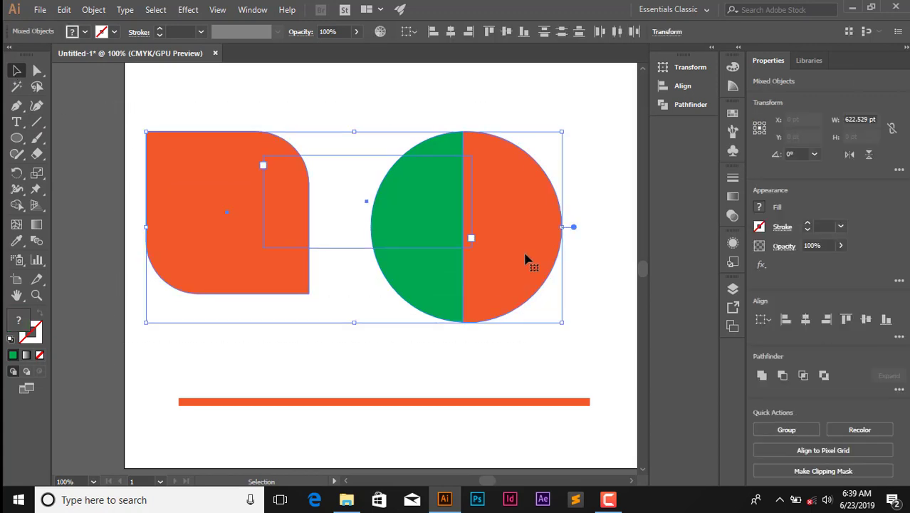
drag(528, 260, 566, 284)
click(169, 101)
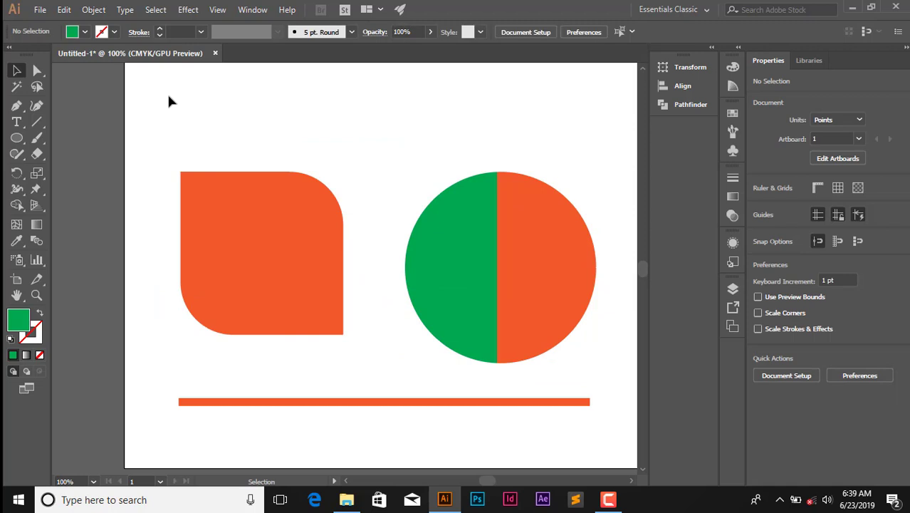
click(15, 123)
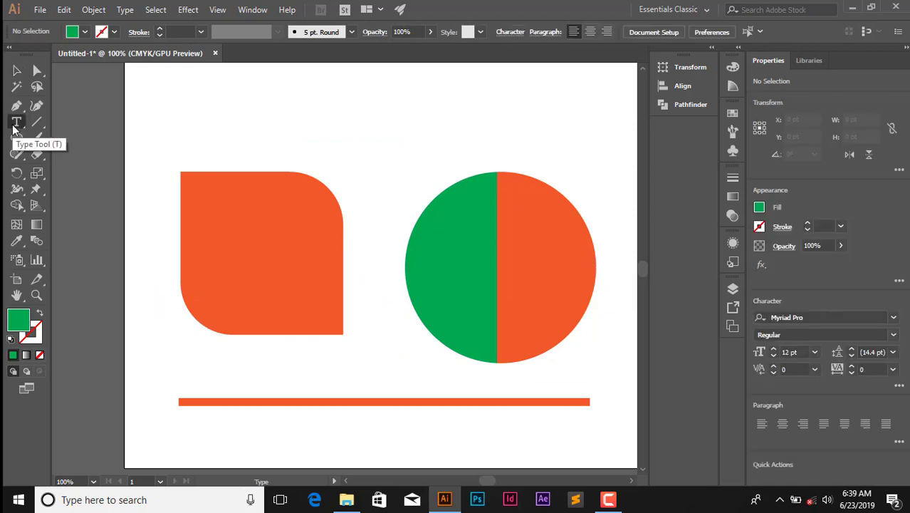
Add a text frame across the artboard's top holding the centred title 'First Illustrator Totoroal'.
drag(157, 77, 564, 149)
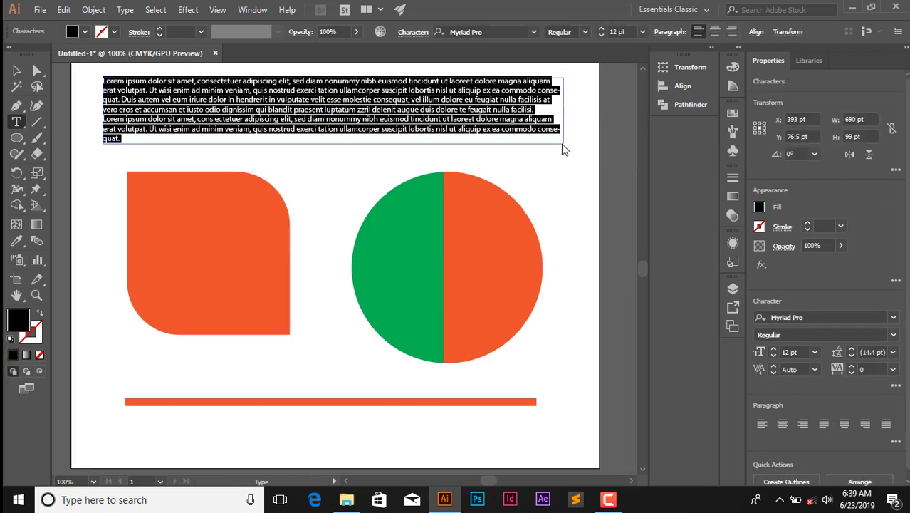
key(Delete)
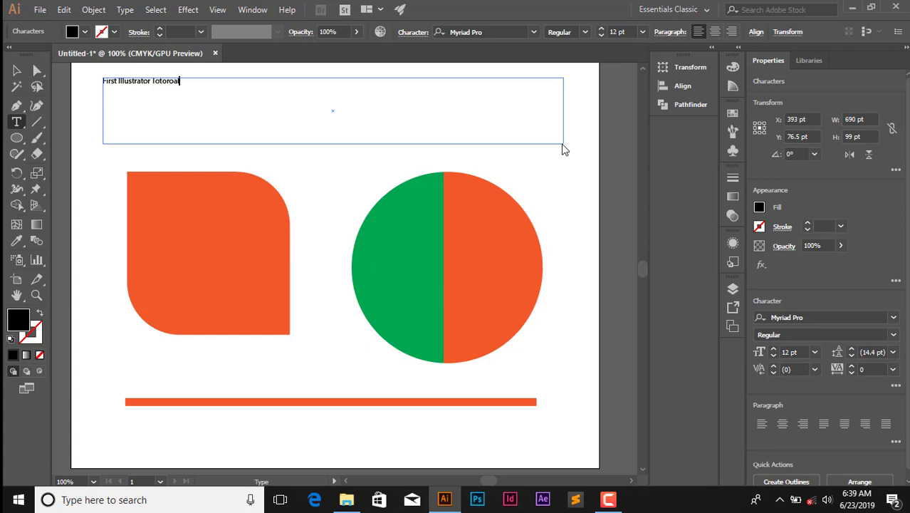
key(ctrl+a)
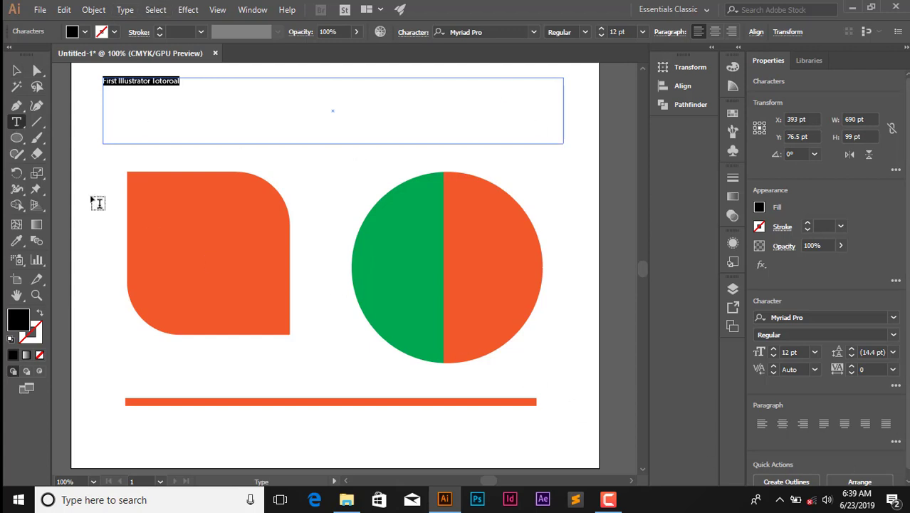
click(715, 32)
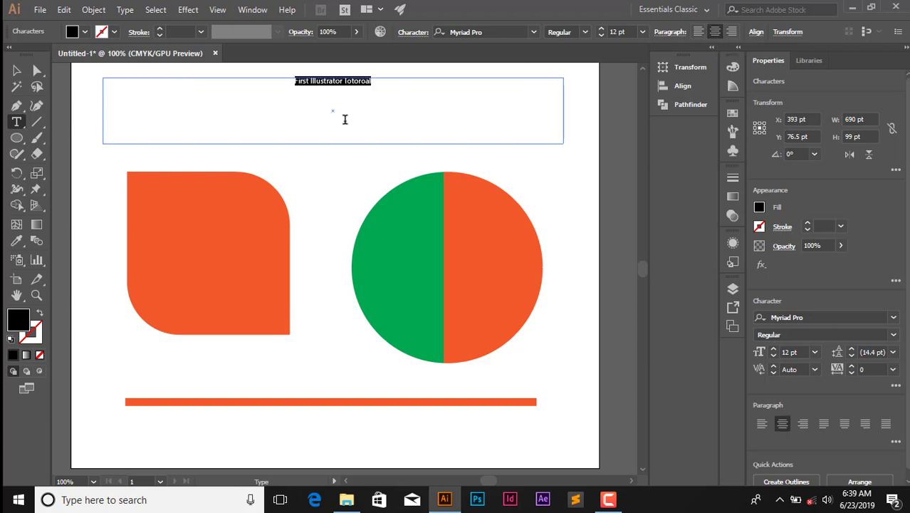
Raise the title's font size from 12 pt to 50 pt.
click(602, 29)
click(602, 30)
click(602, 30)
click(602, 30)
click(602, 30)
click(602, 30)
click(602, 30)
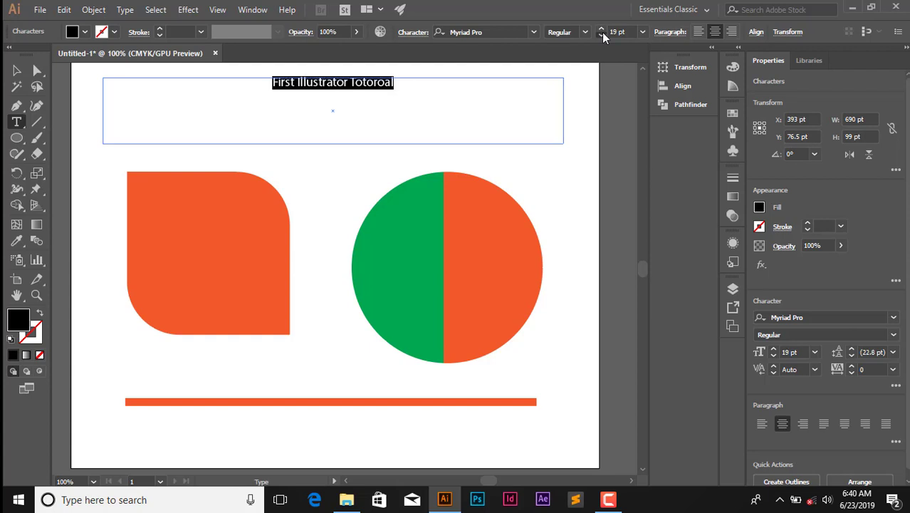
scroll(602, 32, down, 7)
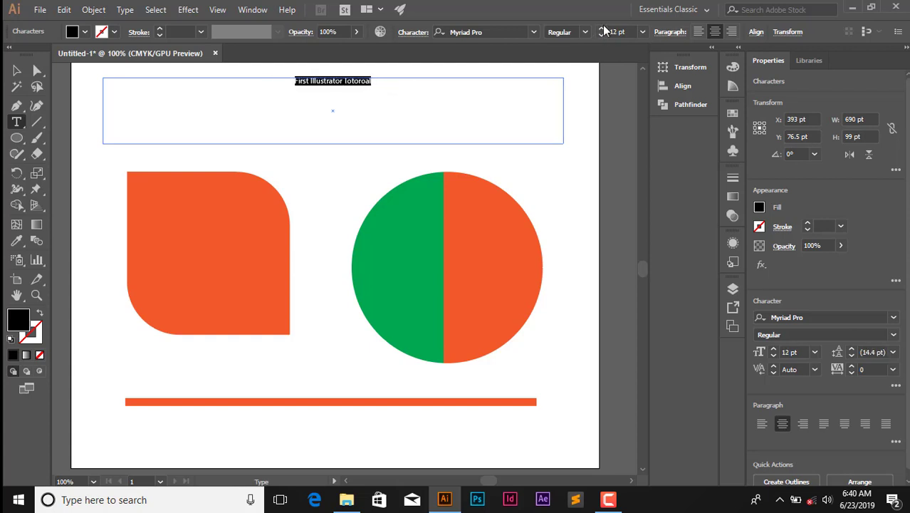
scroll(602, 32, up, 14)
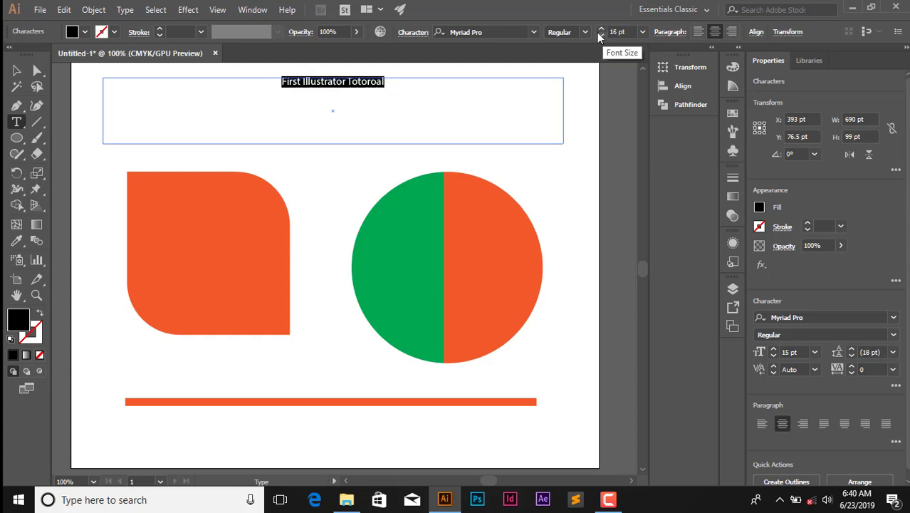
scroll(599, 33, up, 20)
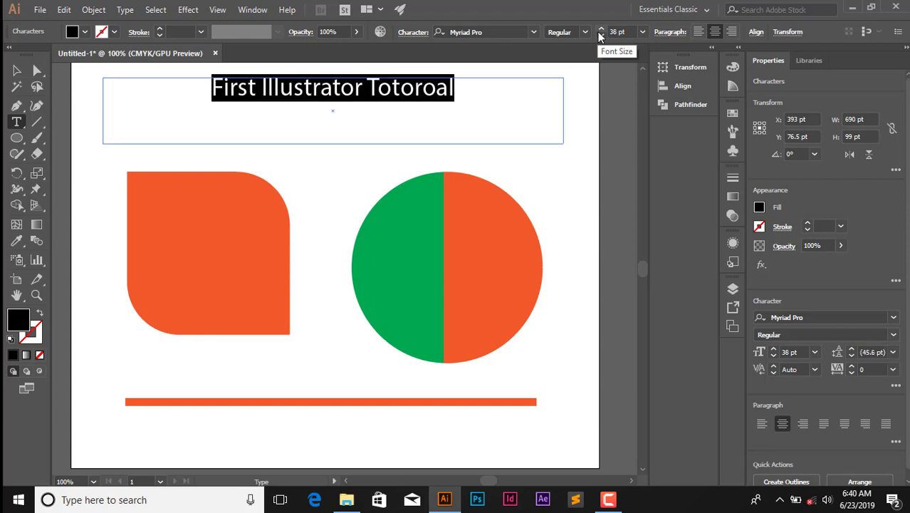
scroll(602, 33, up, 3)
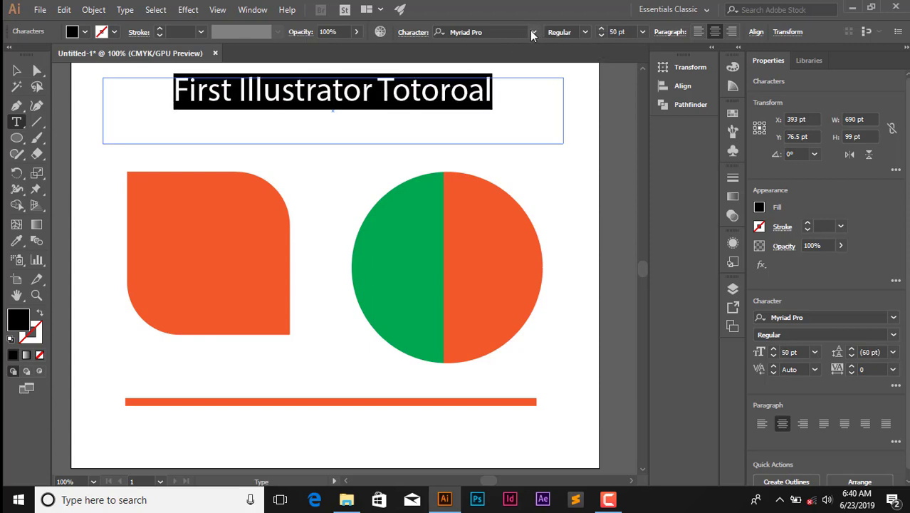
click(532, 33)
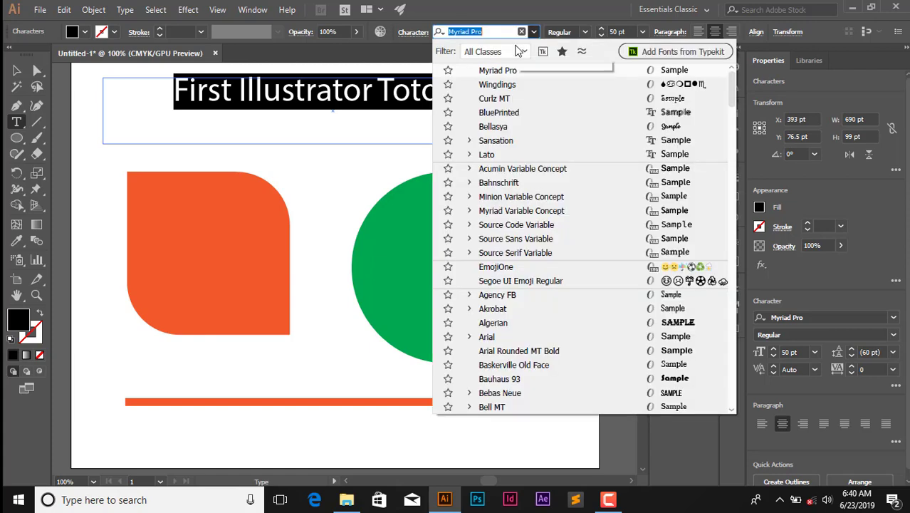
Set the title in the Bellasya script font and correct it to 'First Illustrator Totorial'.
click(493, 127)
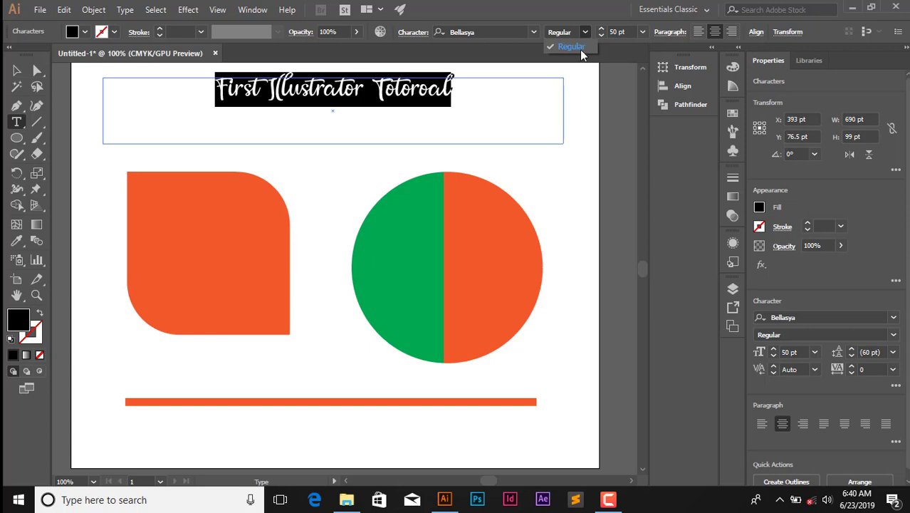
click(453, 139)
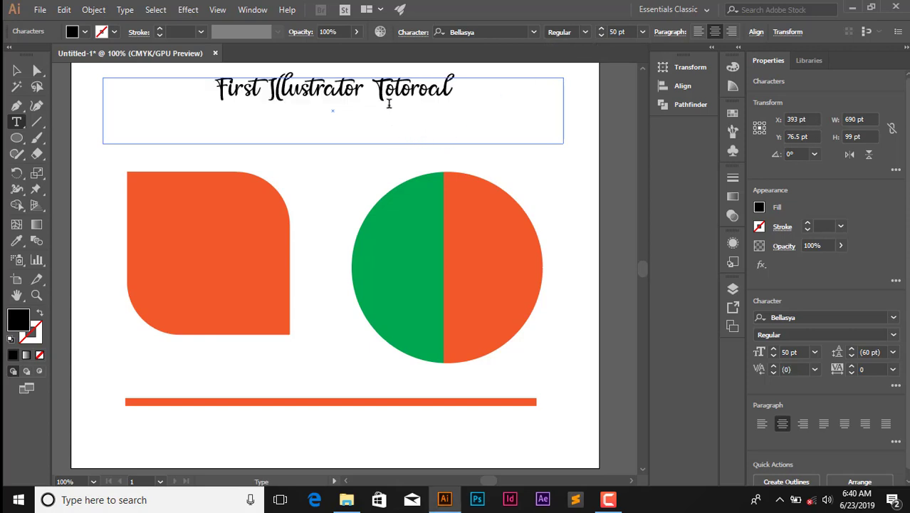
click(430, 87)
key(BackSpace)
scroll(429, 90, up, 1)
text(i)
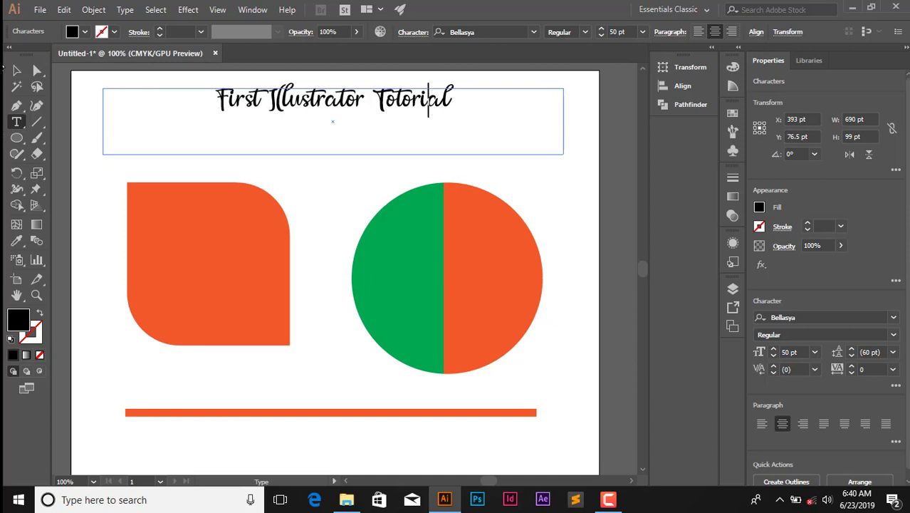
Move the title slightly lower above the shapes.
click(17, 69)
click(606, 214)
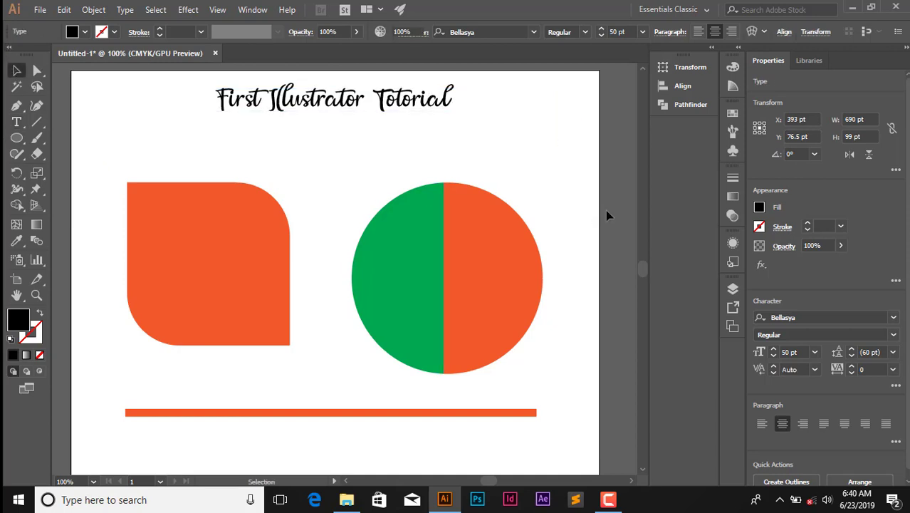
drag(417, 105, 394, 139)
click(447, 187)
click(108, 120)
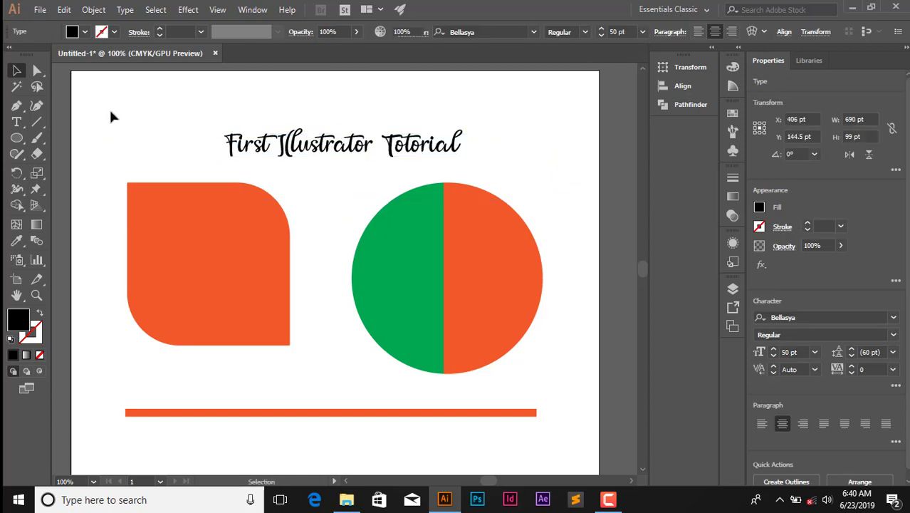
scroll(101, 130, down, 1)
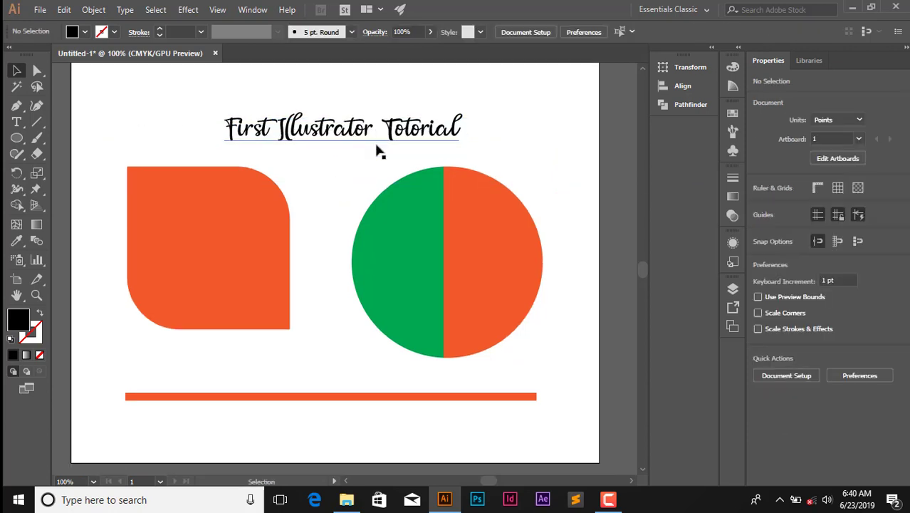
Paint two black Paintbrush strokes: a loop left of the title and a top-right figure-eight.
click(30, 157)
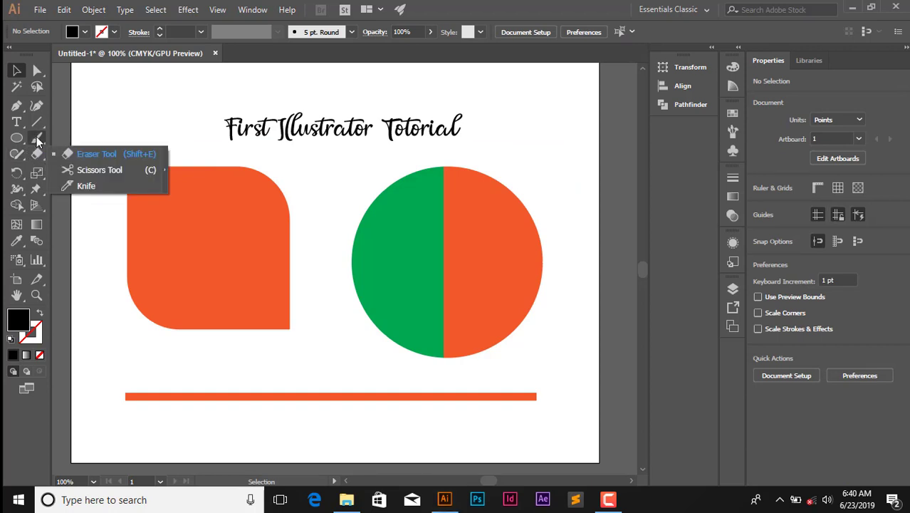
click(37, 140)
click(37, 140)
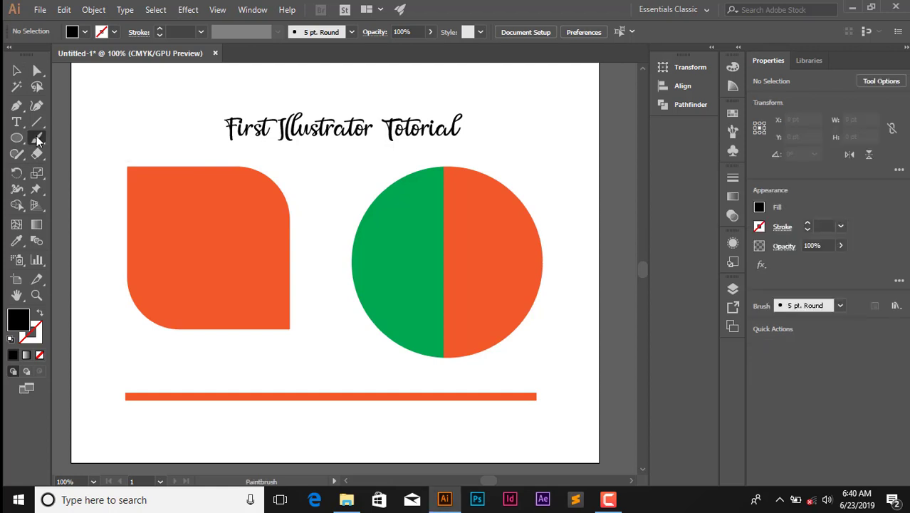
mouse_move(124, 109)
mouse_down()
mouse_move(153, 91)
mouse_move(167, 101)
mouse_move(167, 120)
mouse_move(125, 125)
mouse_move(117, 144)
mouse_move(140, 143)
mouse_move(205, 80)
mouse_move(219, 90)
mouse_move(190, 106)
mouse_move(126, 107)
mouse_up()
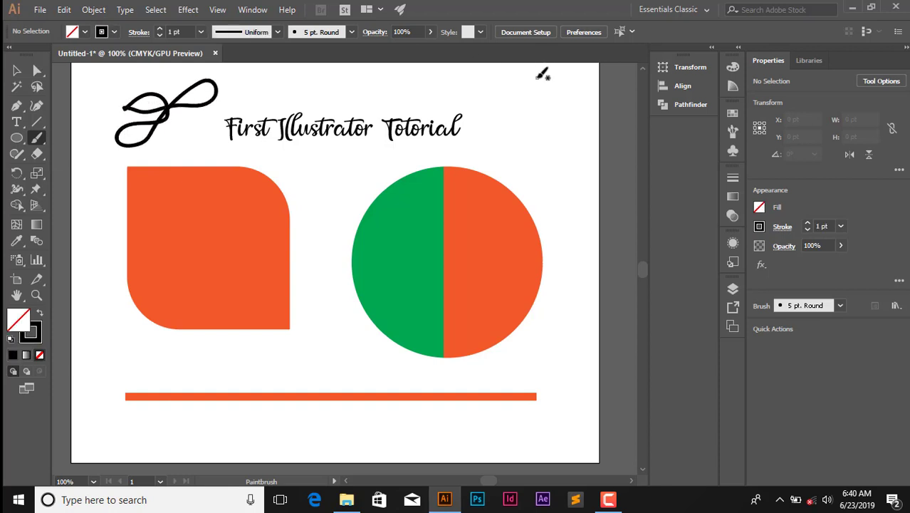
mouse_move(538, 75)
mouse_down()
mouse_move(530, 103)
mouse_move(561, 147)
mouse_move(542, 157)
mouse_move(543, 75)
mouse_up()
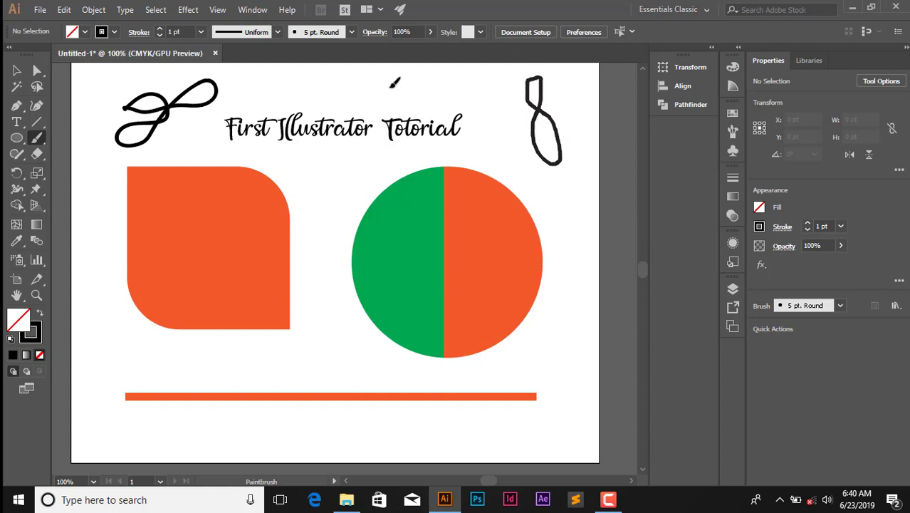
Erase the freehand loop left of the title with the Eraser tool.
click(38, 154)
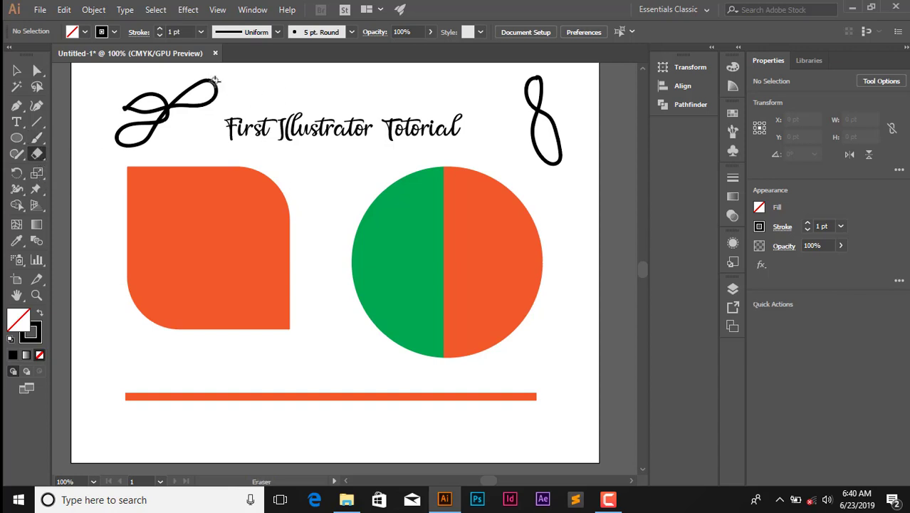
mouse_move(215, 81)
mouse_down()
mouse_move(167, 112)
mouse_move(209, 73)
mouse_move(183, 92)
mouse_move(185, 107)
mouse_move(175, 106)
mouse_move(225, 69)
mouse_move(208, 85)
mouse_move(214, 94)
mouse_move(151, 131)
mouse_move(166, 111)
mouse_move(124, 150)
mouse_move(139, 151)
mouse_move(148, 132)
mouse_move(125, 147)
mouse_move(137, 151)
mouse_move(152, 129)
mouse_move(120, 143)
mouse_move(125, 114)
mouse_move(192, 113)
mouse_move(163, 105)
mouse_move(157, 92)
mouse_move(166, 90)
mouse_move(137, 122)
mouse_move(145, 122)
mouse_move(137, 93)
mouse_move(130, 132)
mouse_move(127, 116)
mouse_move(106, 155)
mouse_move(122, 116)
mouse_move(152, 106)
mouse_move(148, 132)
mouse_move(169, 88)
mouse_move(152, 123)
mouse_move(167, 102)
mouse_move(145, 118)
mouse_move(170, 98)
mouse_move(155, 120)
mouse_move(158, 93)
mouse_move(132, 96)
mouse_move(155, 90)
mouse_move(127, 112)
mouse_move(122, 104)
mouse_move(143, 136)
mouse_move(152, 119)
mouse_move(117, 112)
mouse_up()
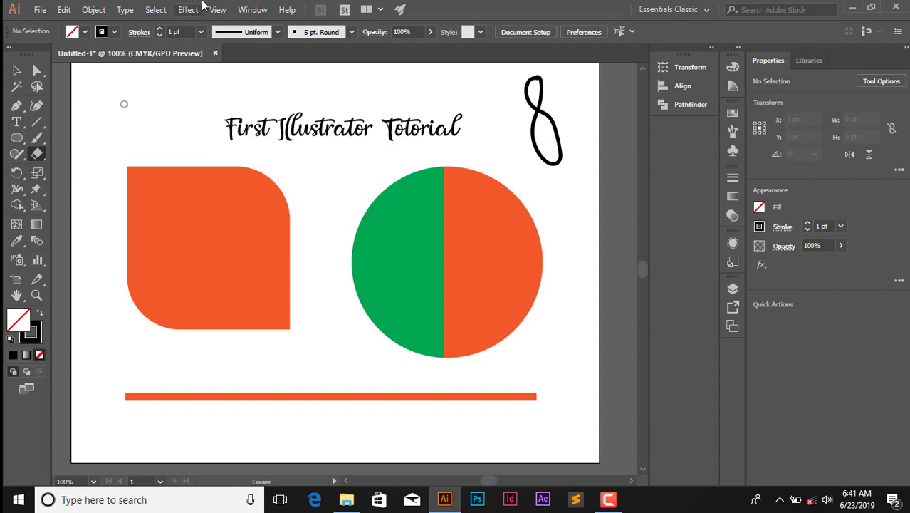
click(17, 70)
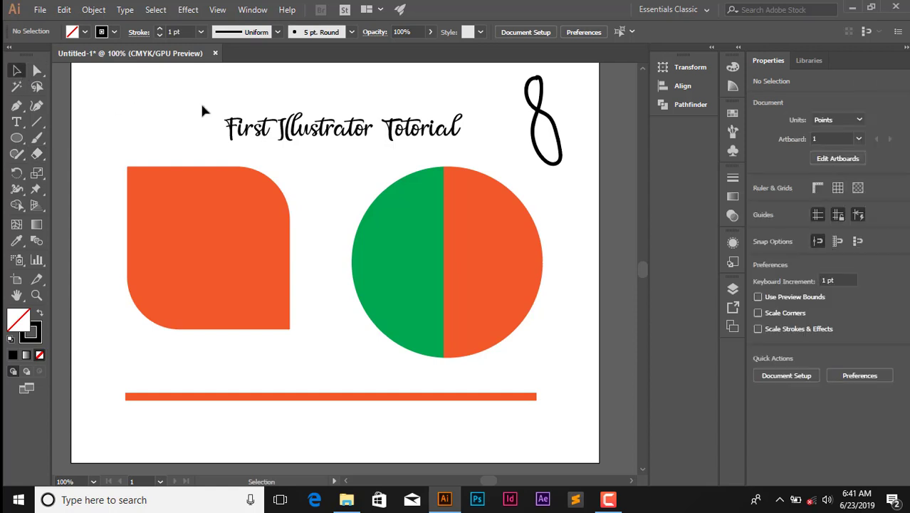